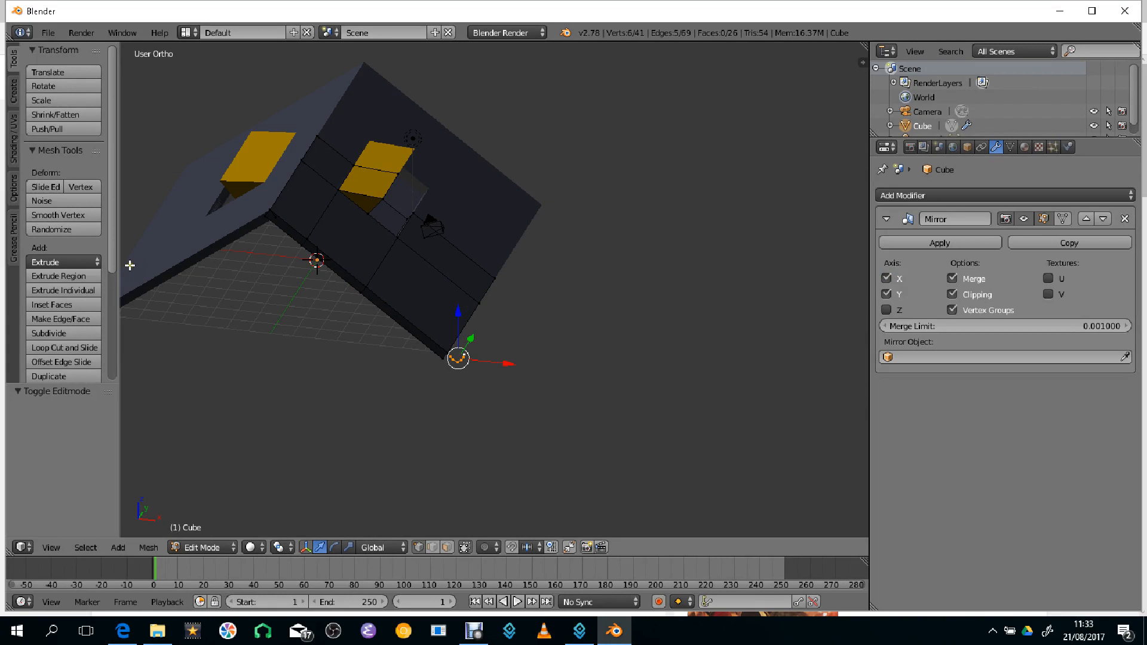
Step: Toggle the Mirror modifier's Y and X axes off and back on to compare the mirrored roof halves
click(886, 294)
click(886, 294)
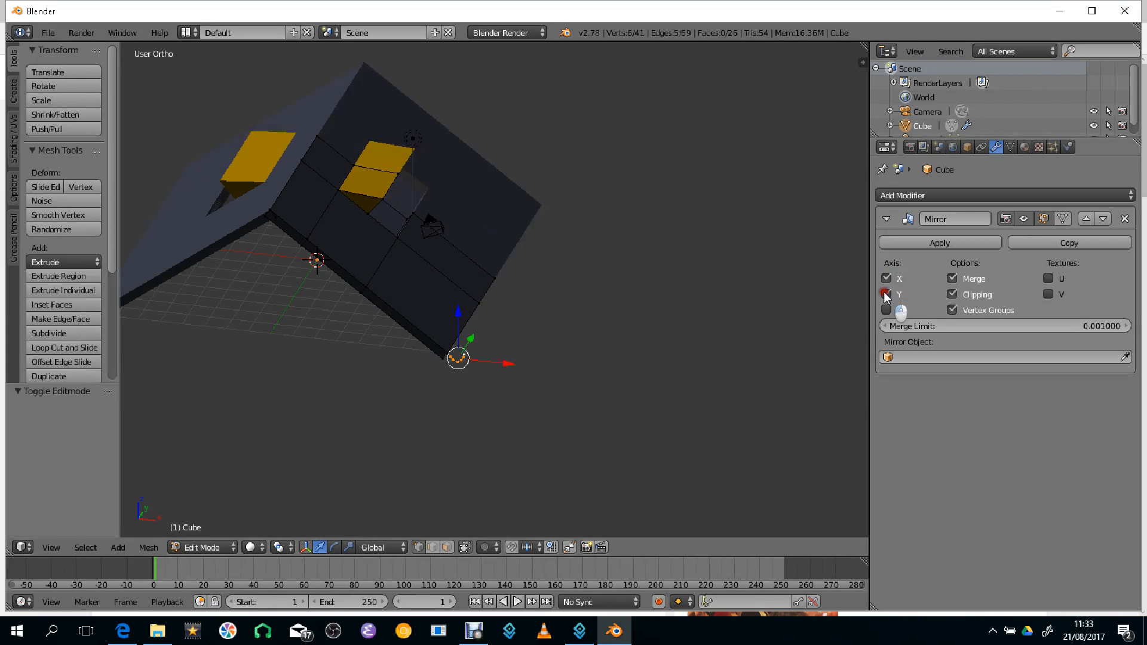
click(886, 294)
click(886, 294)
click(886, 277)
click(887, 277)
click(887, 278)
click(887, 278)
click(886, 294)
click(886, 294)
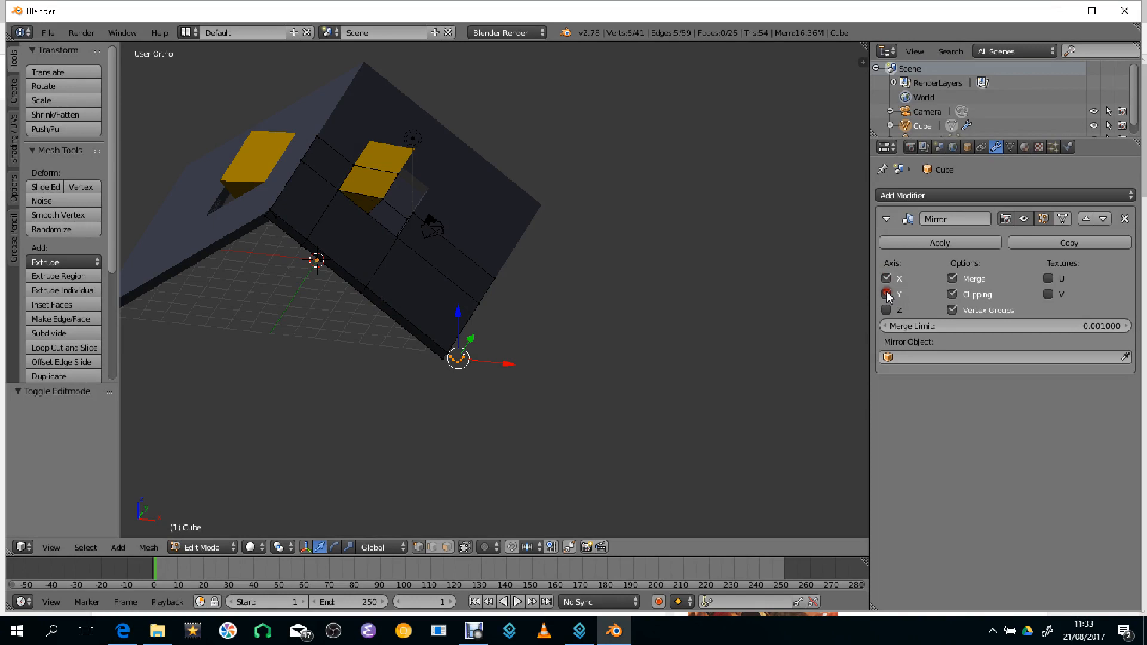
Step: Inspect the roof from several angles and examine the curved gutter profile at its lower corner
middle_drag(270, 204, 323, 138)
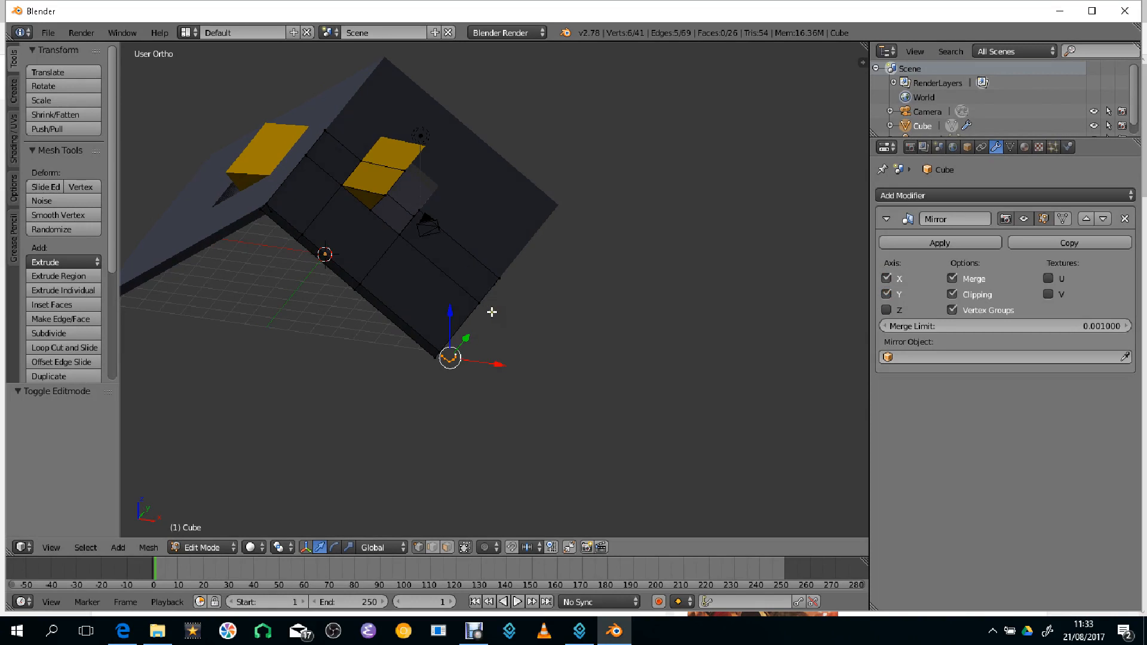
middle_drag(491, 312, 446, 264)
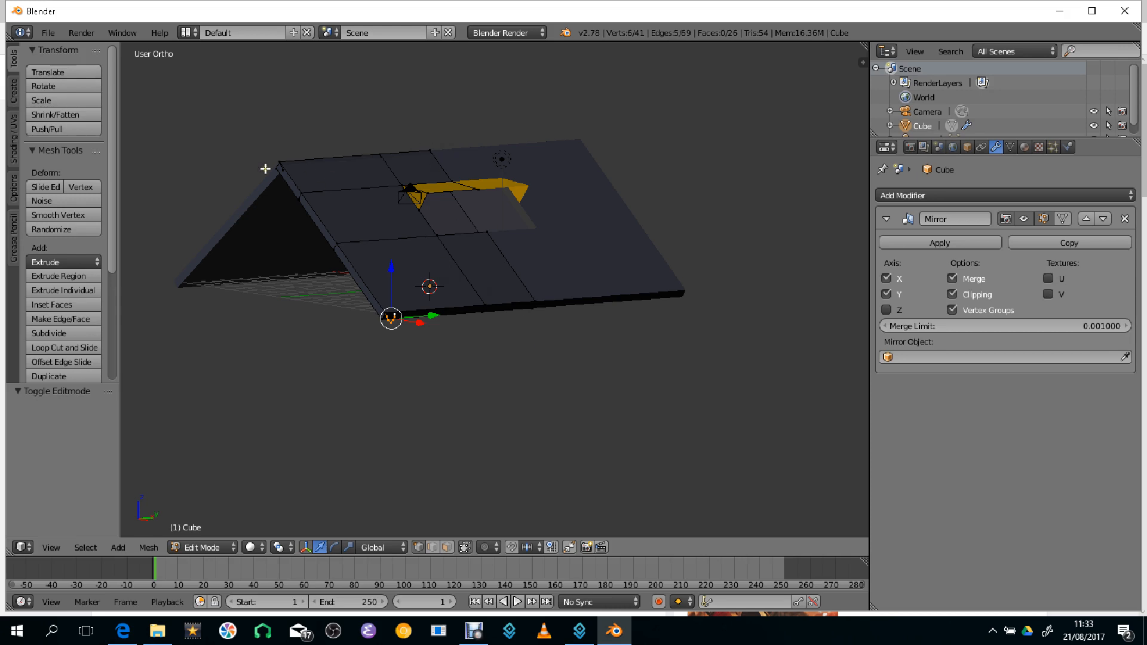
middle_drag(302, 192, 240, 162)
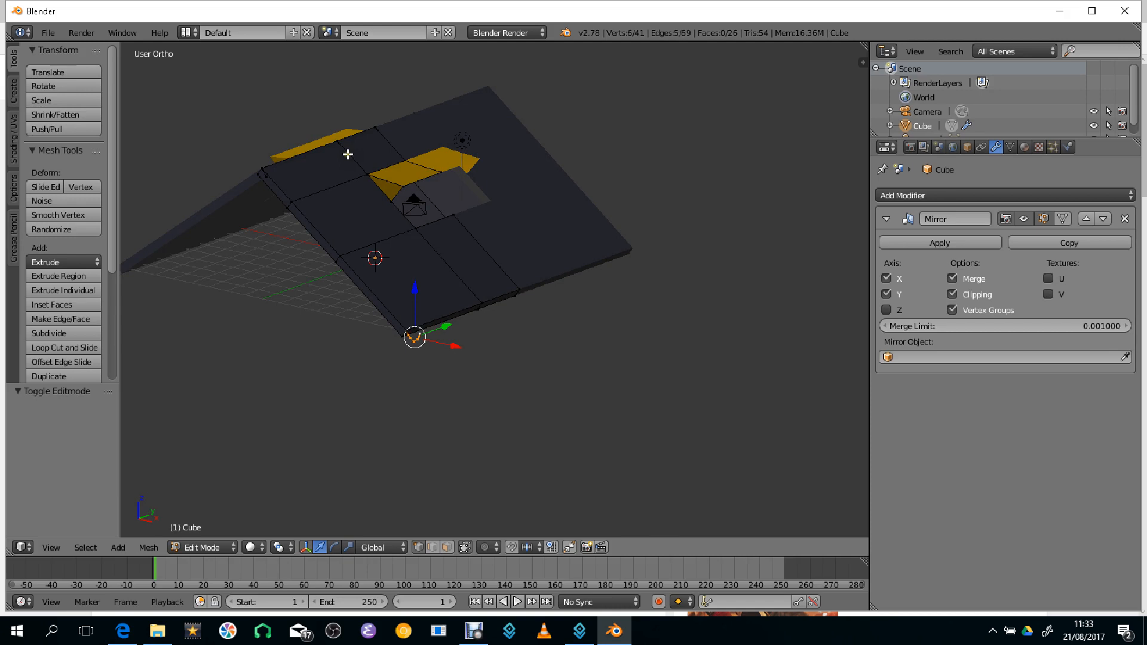
scroll(448, 314, up, 3)
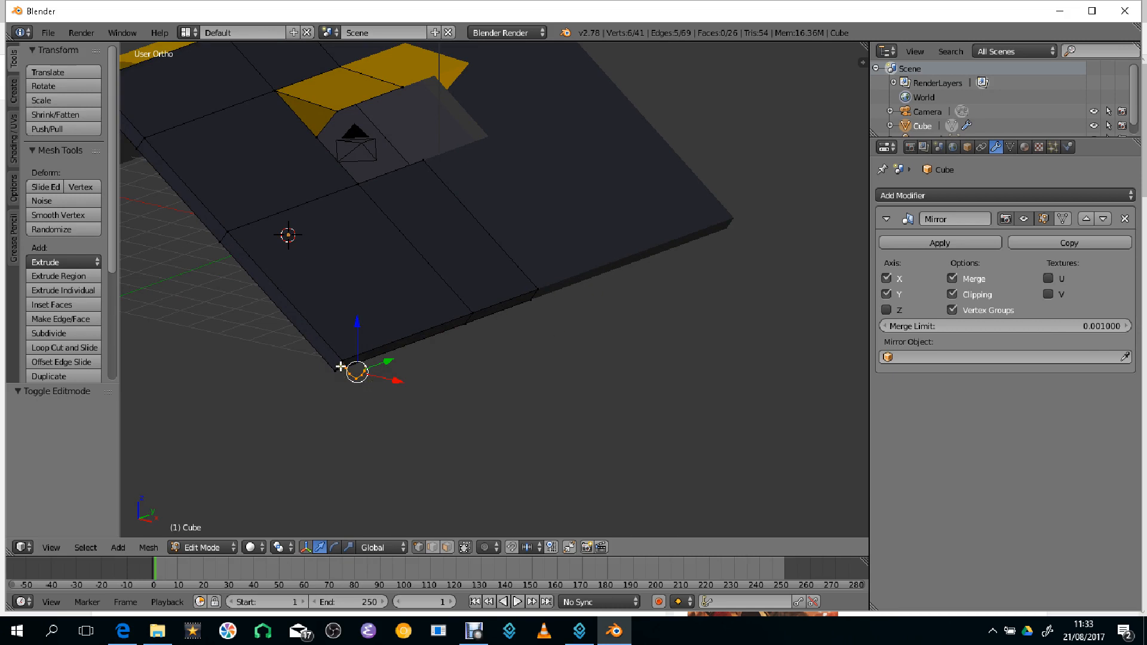
scroll(352, 373, up, 4)
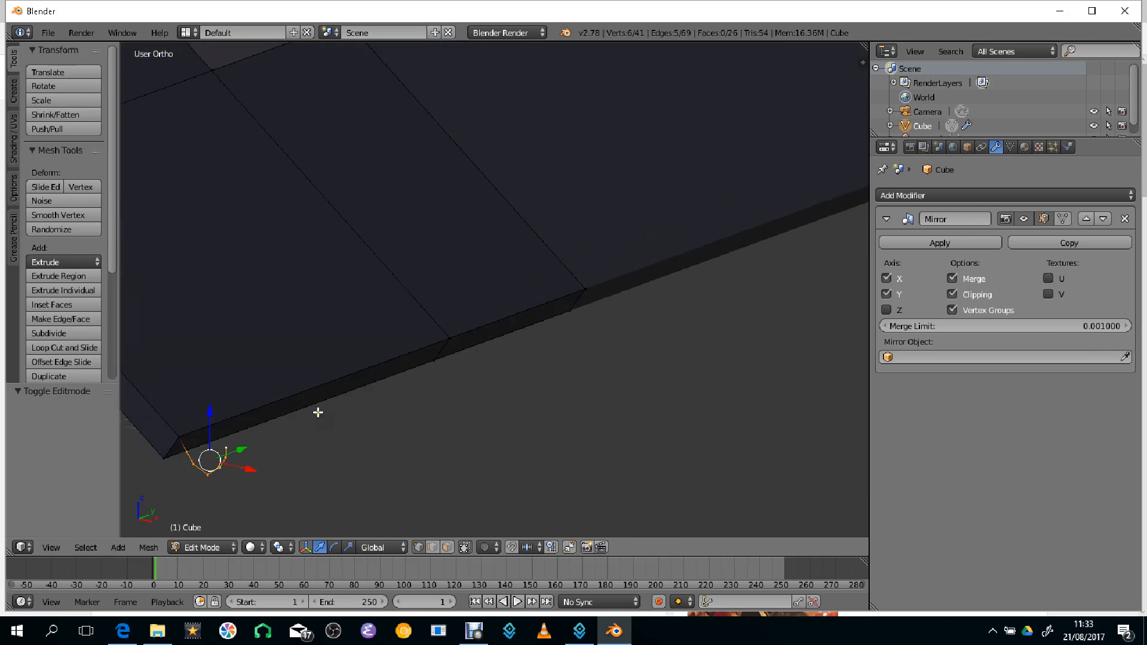
scroll(351, 338, down, 5)
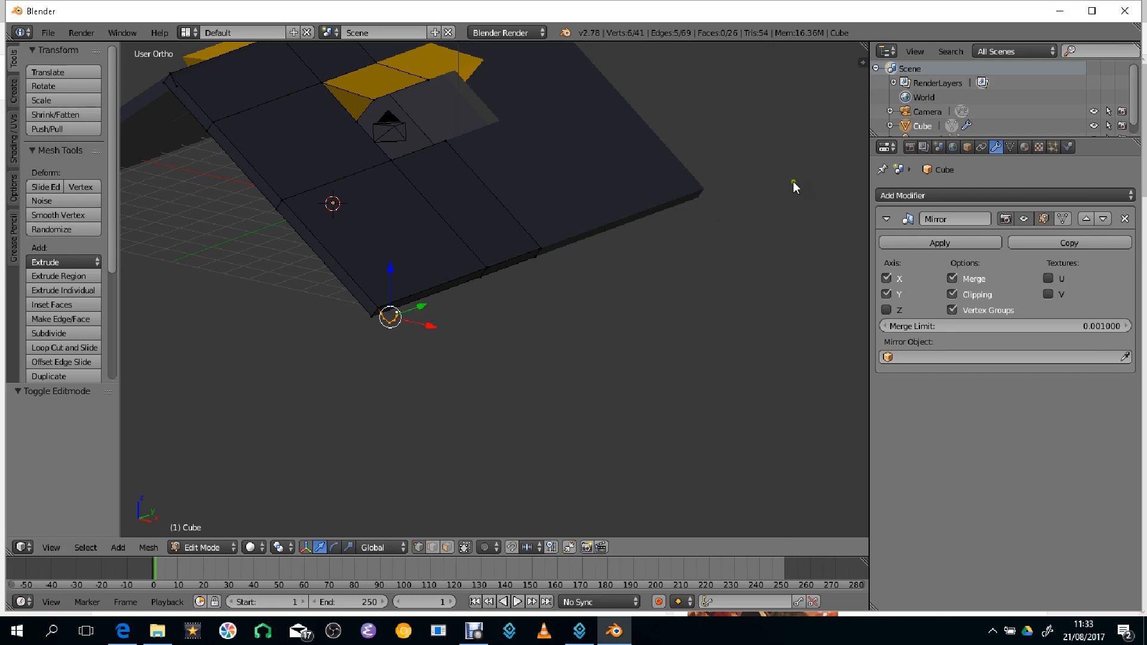
Step: Show the Mirror modifier's edit cage and try moving the mid-slope vertex on the mirrored roof edge
click(1063, 220)
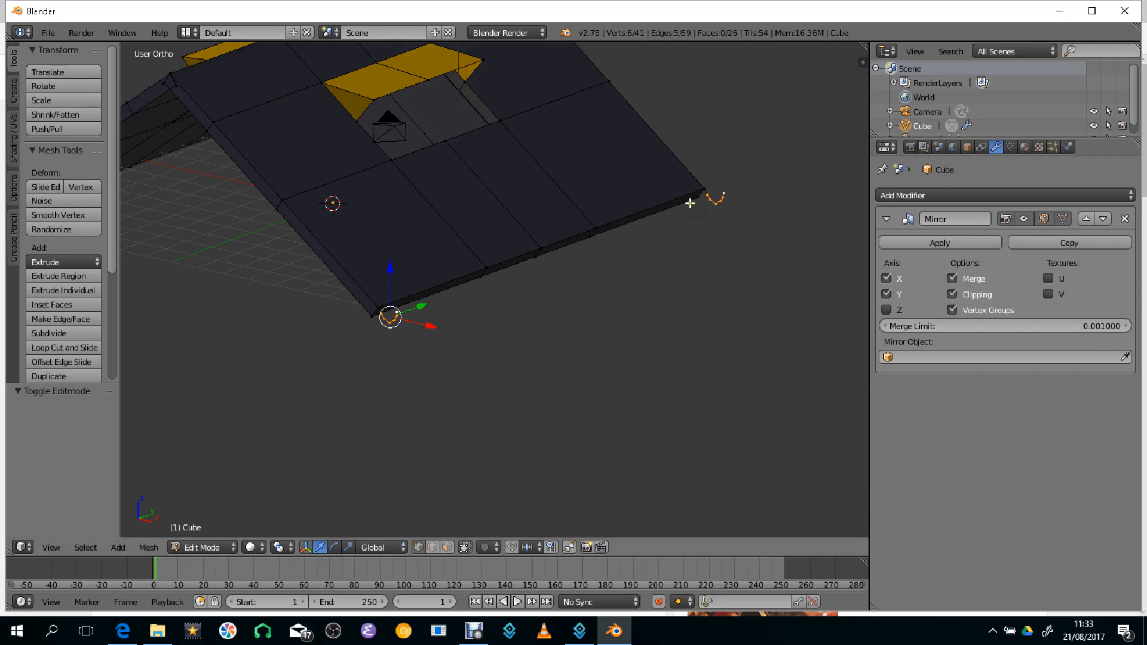
scroll(392, 166, down, 1)
right_click(593, 113)
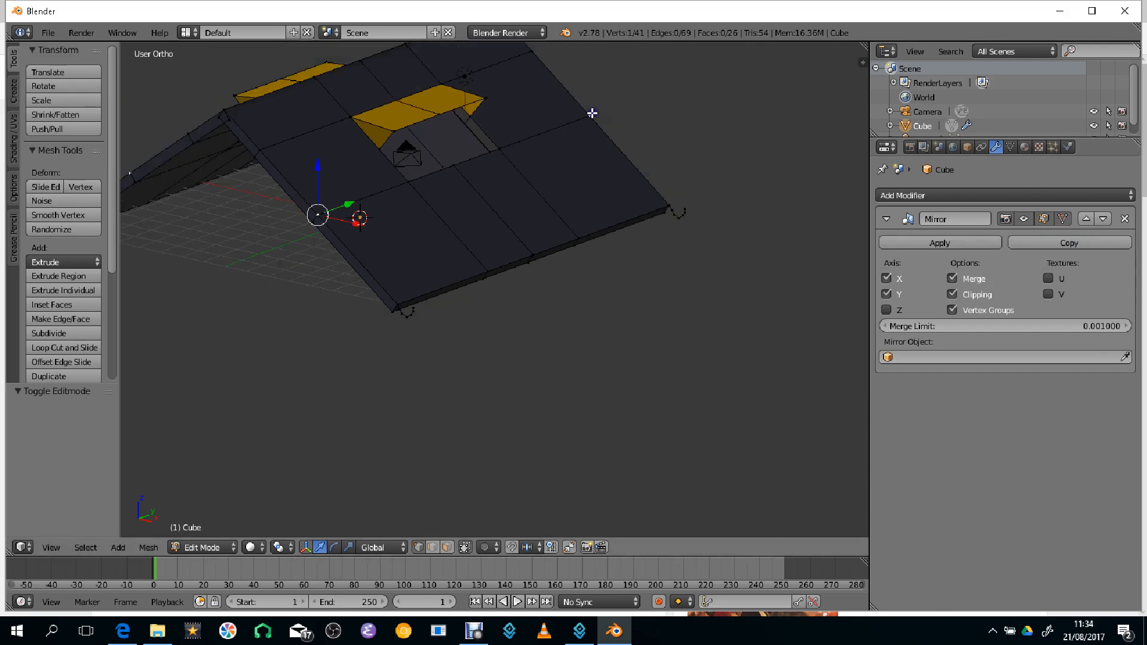
key(g)
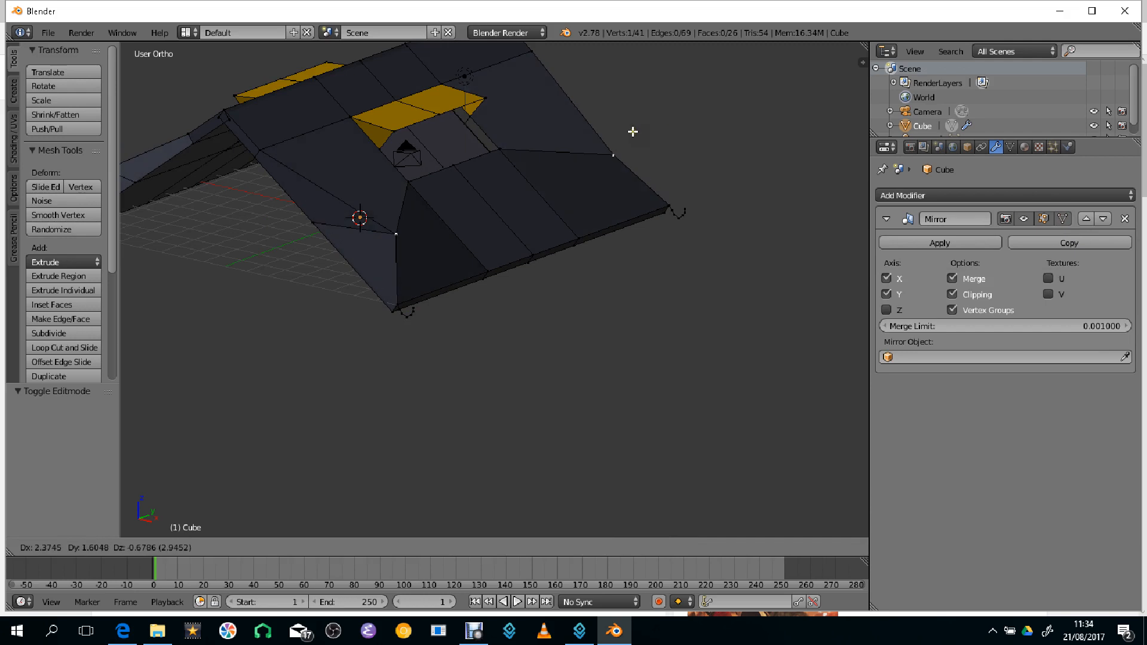
right_click(668, 130)
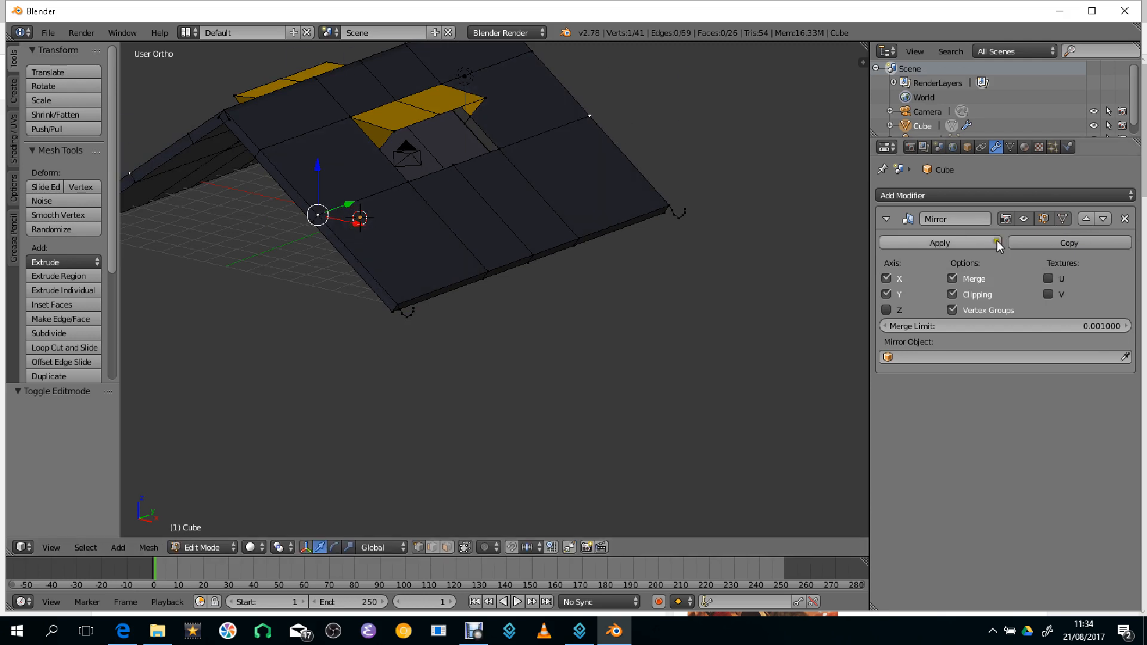
Step: Hide the Mirror modifier's edit cage and try moving the same roof edge vertex several times
click(1062, 218)
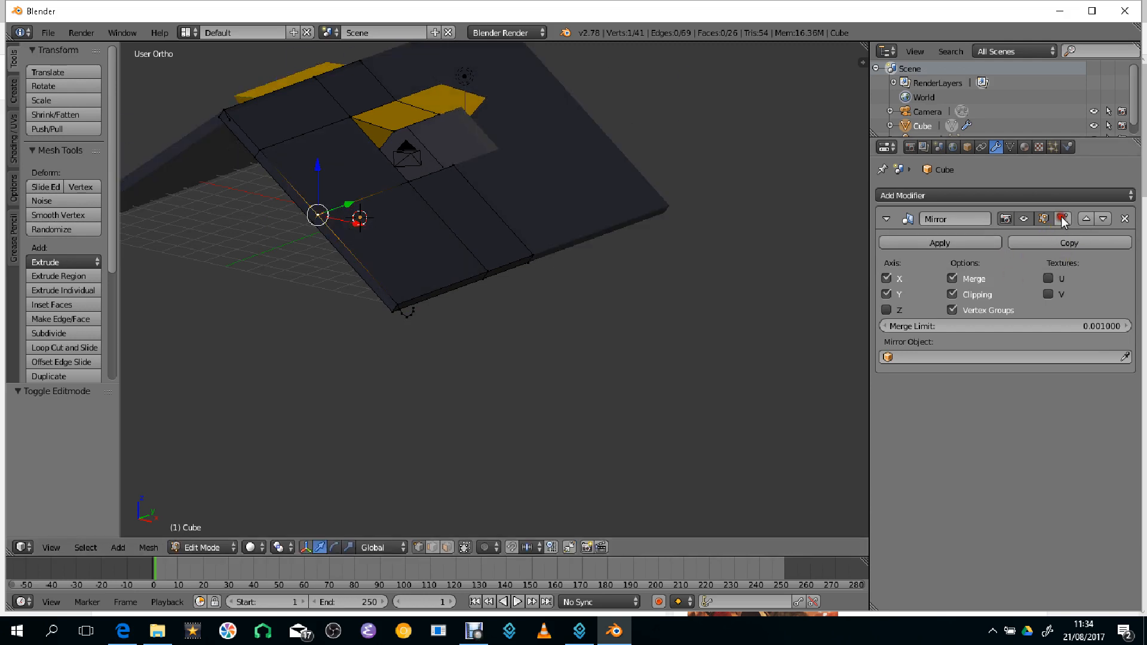
key(g)
right_click(609, 122)
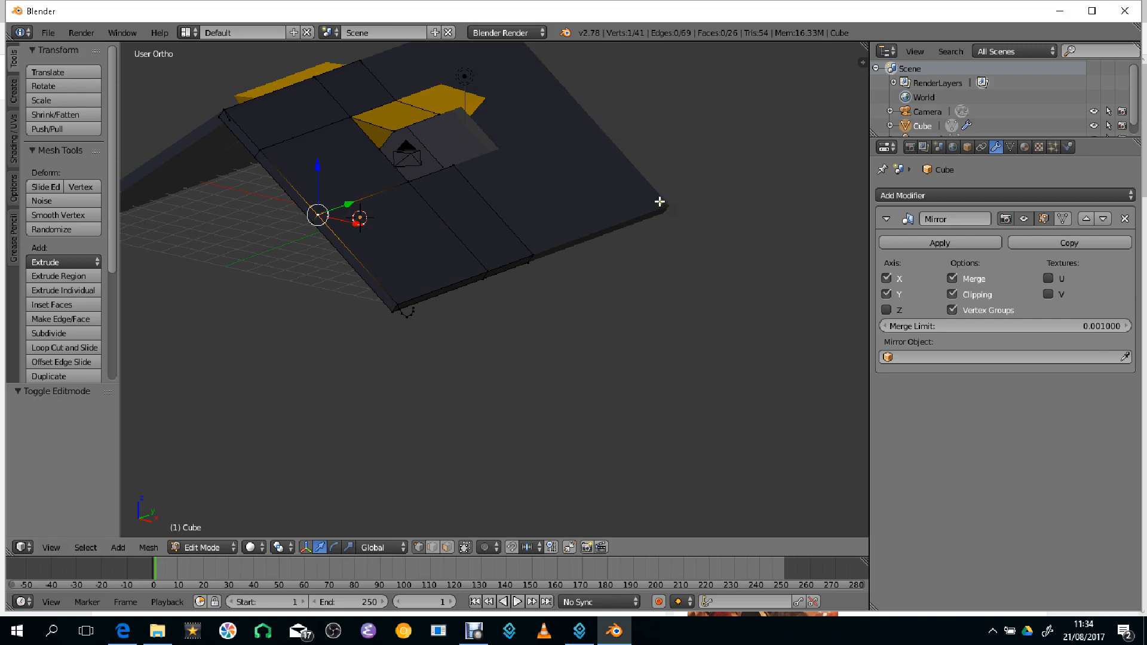
key(g)
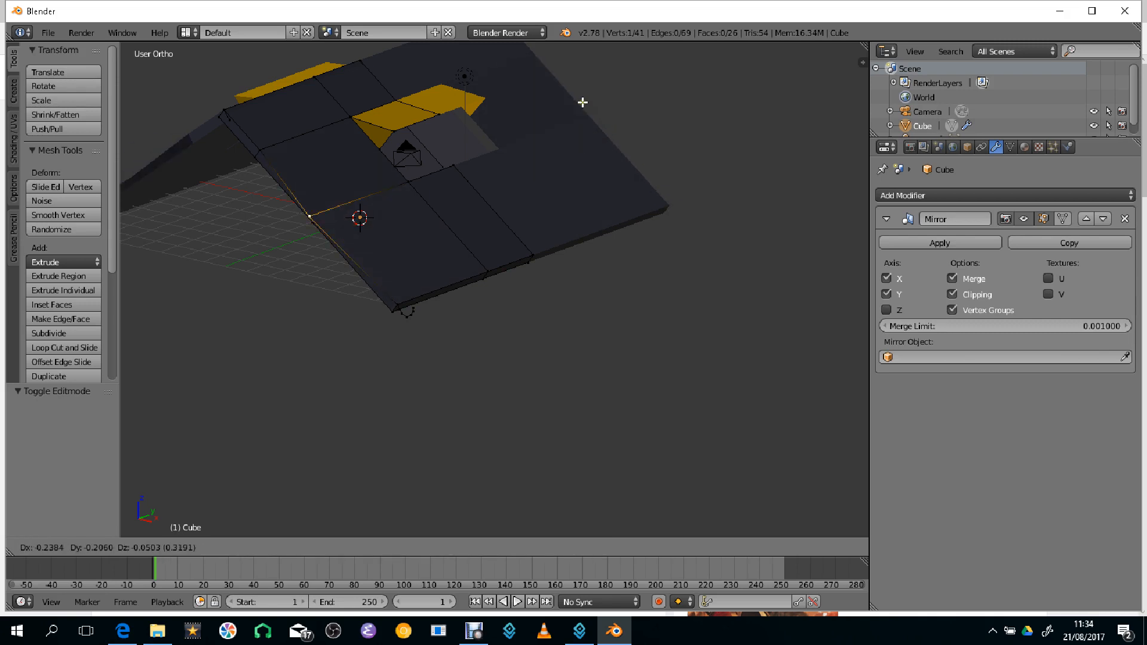
right_click(637, 162)
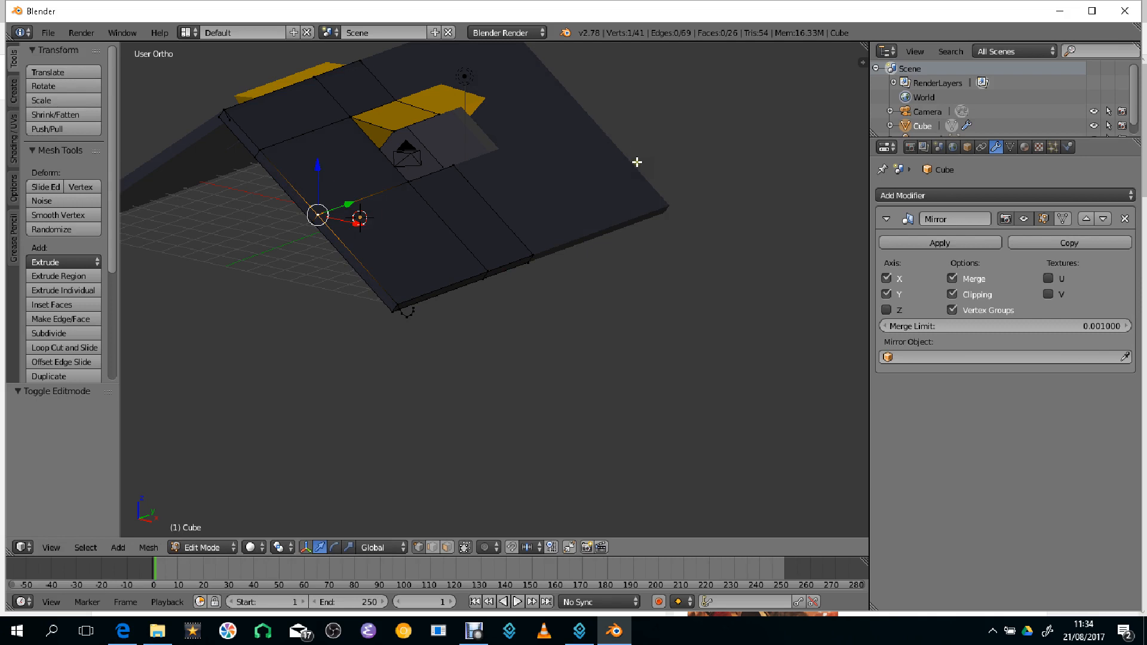
key(g)
right_click(671, 187)
Step: Turn on the Mirror modifier's edit cage so the mirrored gutter profile and roof vertices can be selected in Edit Mode
middle_drag(408, 320, 425, 321)
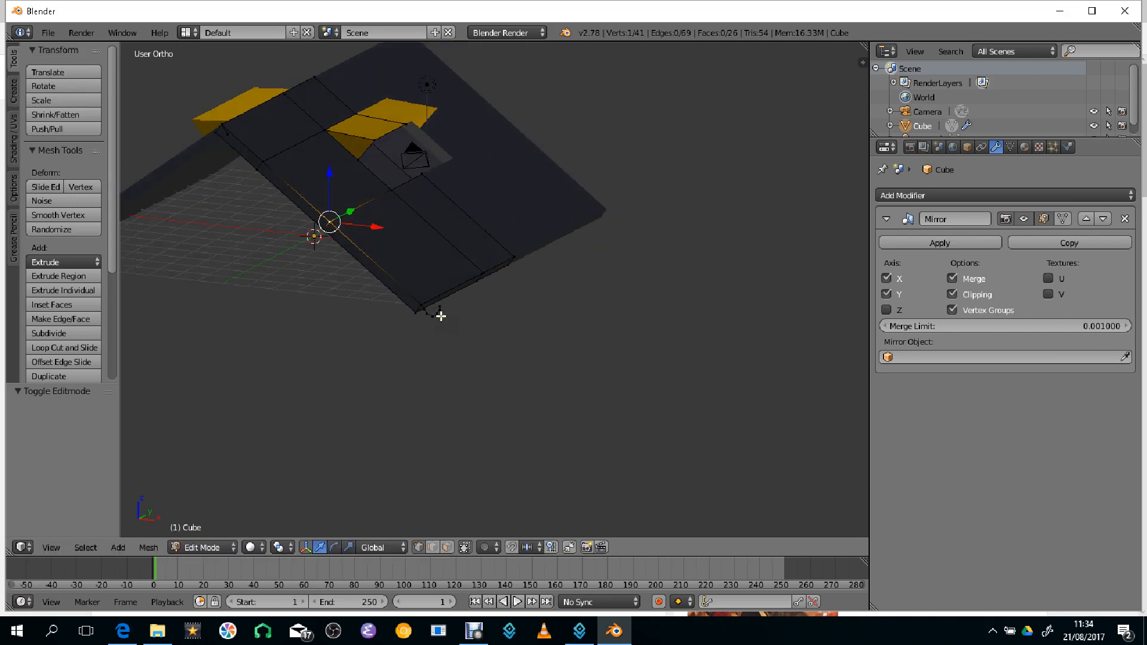
scroll(441, 316, up, 6)
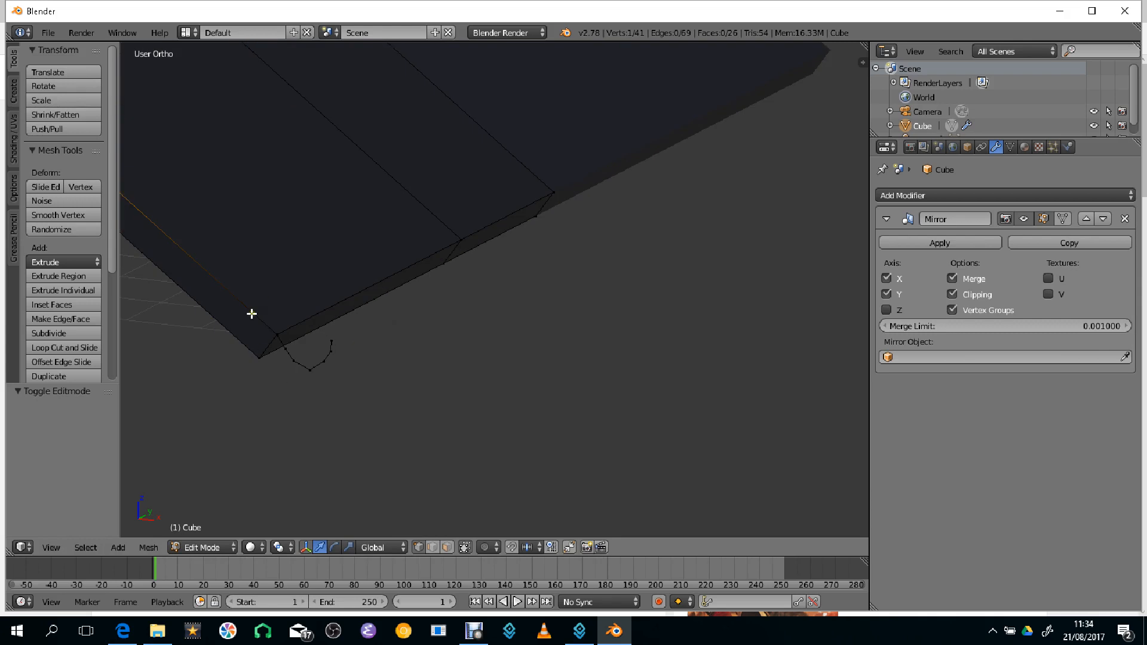
scroll(620, 300, down, 1)
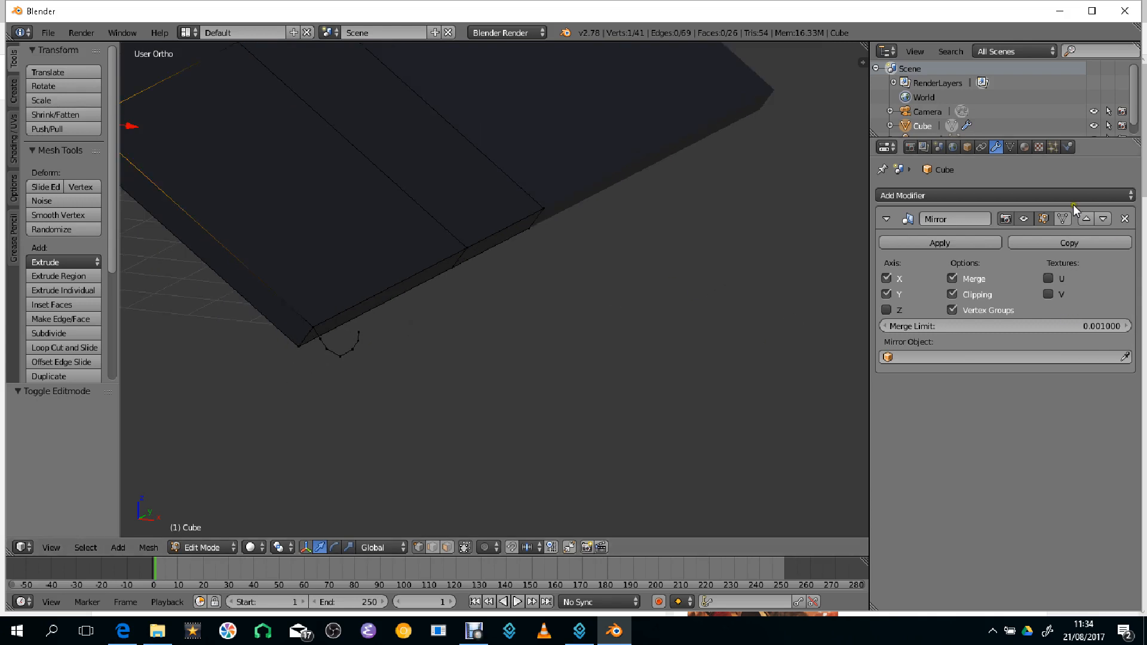
click(1053, 219)
click(1045, 218)
click(1061, 220)
scroll(855, 224, down, 1)
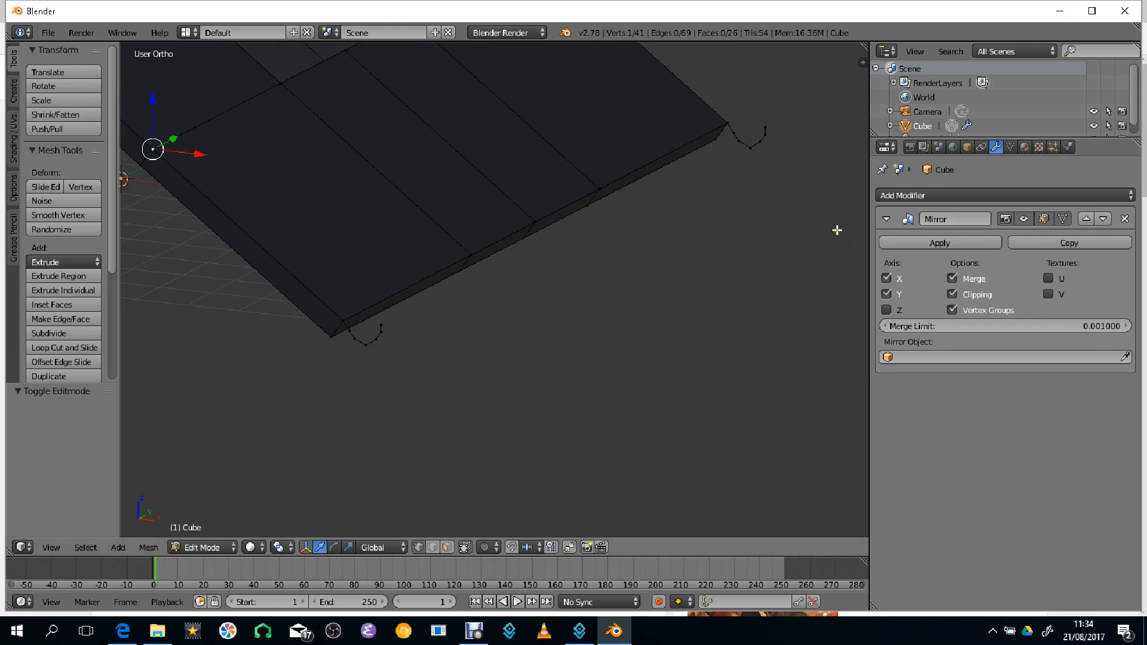
Step: Select the gutter profile's vertices, excluding the mid-slope roof vertex, and try filling them with a face
scroll(563, 203, down, 1)
middle_drag(563, 203, 587, 274)
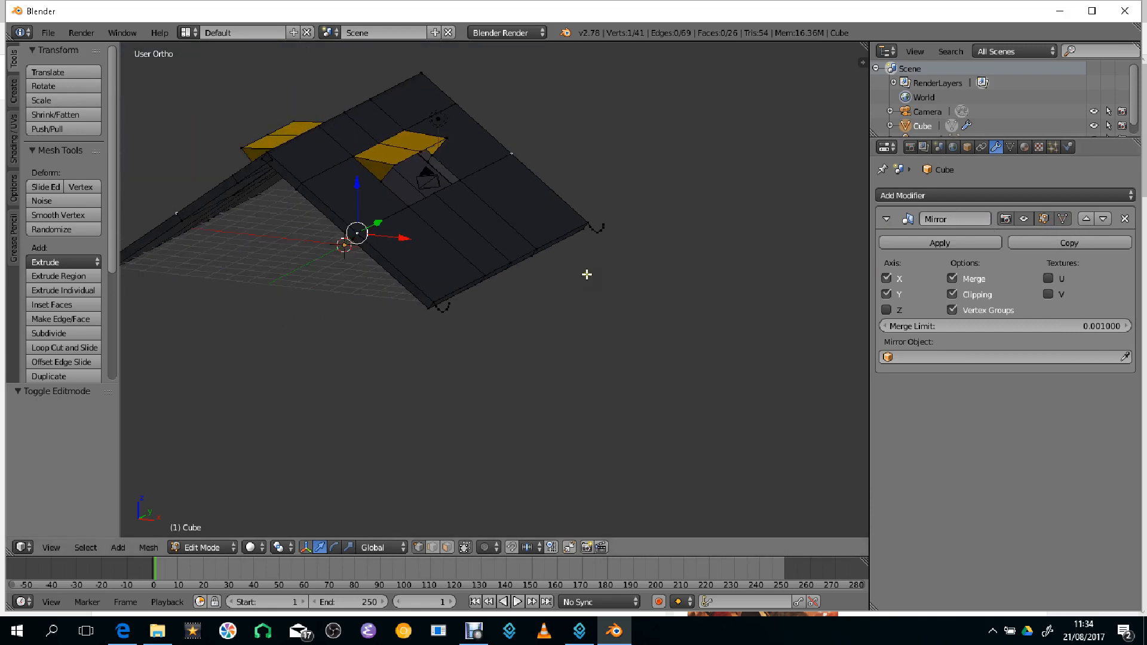
scroll(514, 321, up, 4)
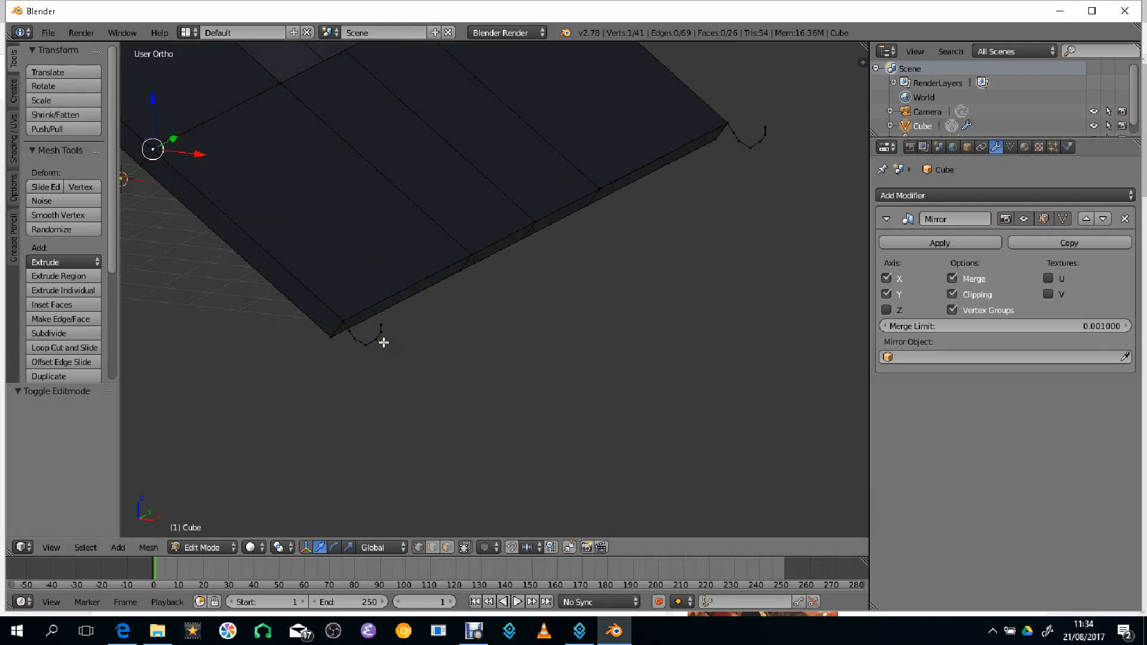
key(b)
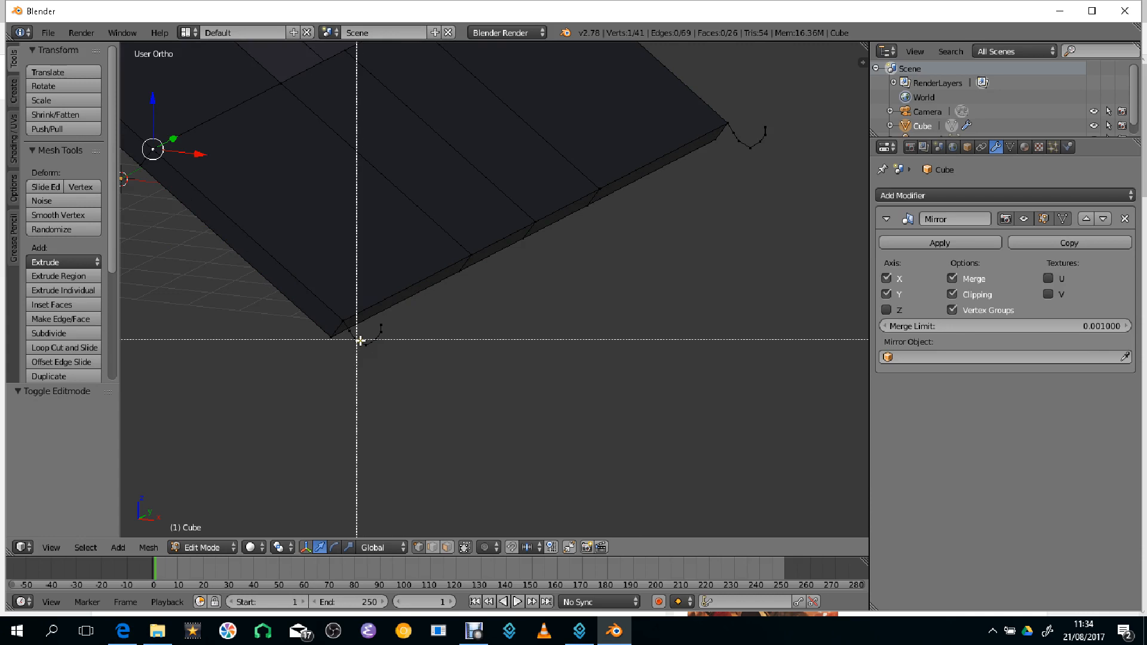
drag(391, 317, 344, 356)
middle_drag(476, 302, 420, 287)
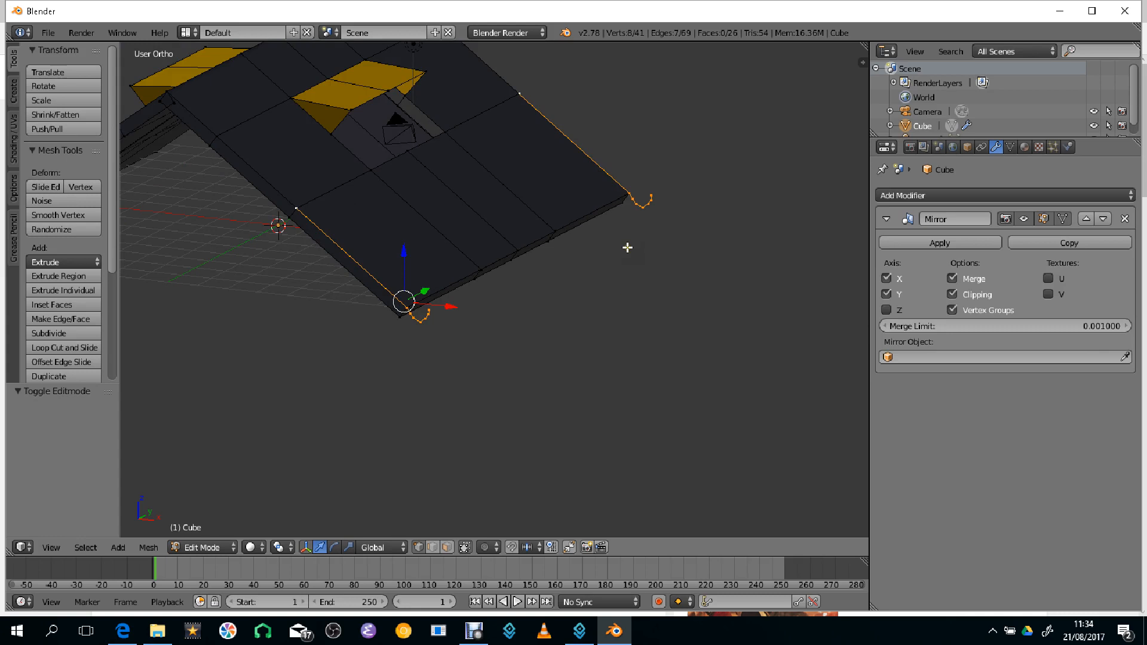
scroll(365, 308, up, 1)
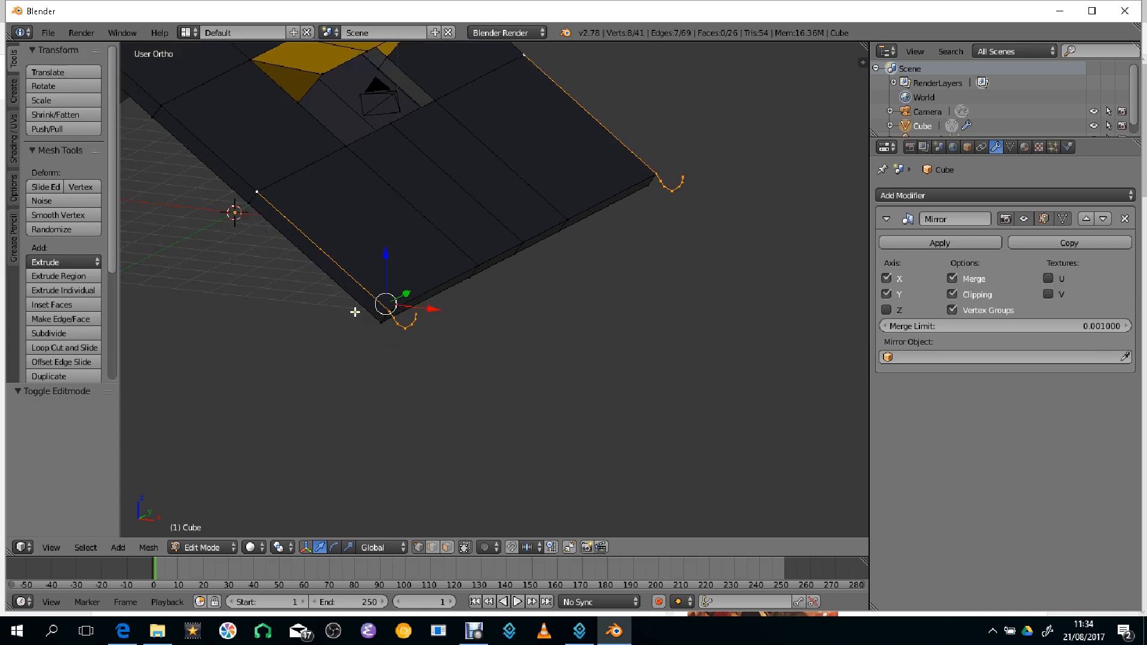
scroll(367, 313, down, 1)
shift+click(298, 207)
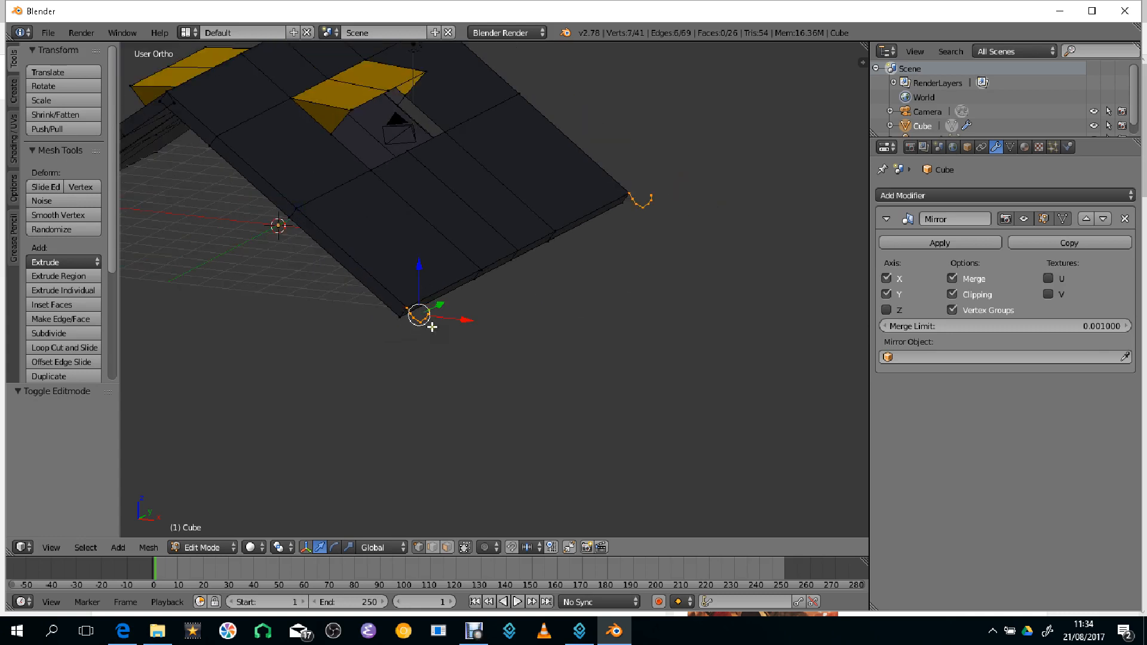
middle_drag(432, 327, 461, 325)
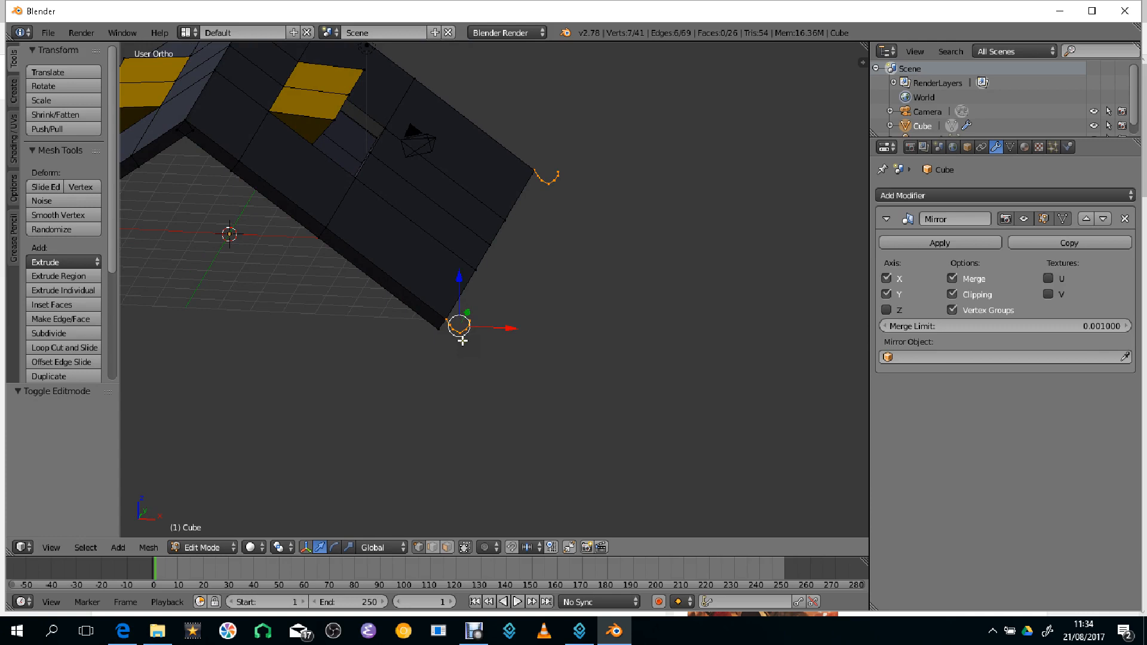
key(f)
key(ctrl+z)
Step: Select the two vertices at the free outer end of the curved gutter profile
middle_drag(484, 336, 382, 312)
right_click(385, 310)
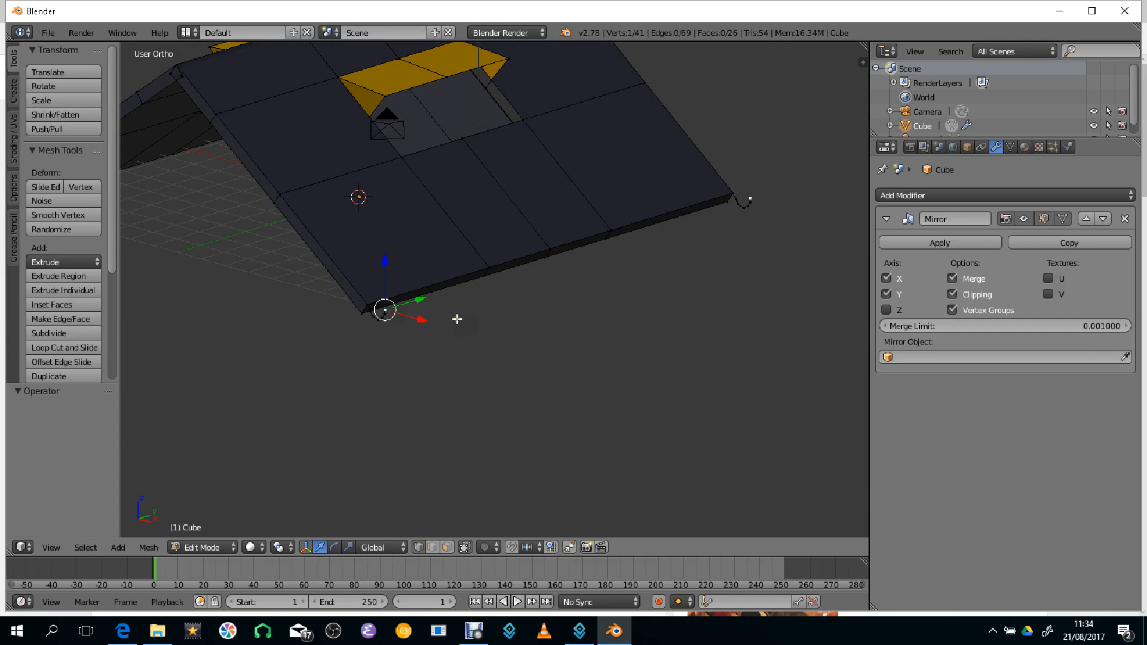
middle_drag(458, 320, 409, 308)
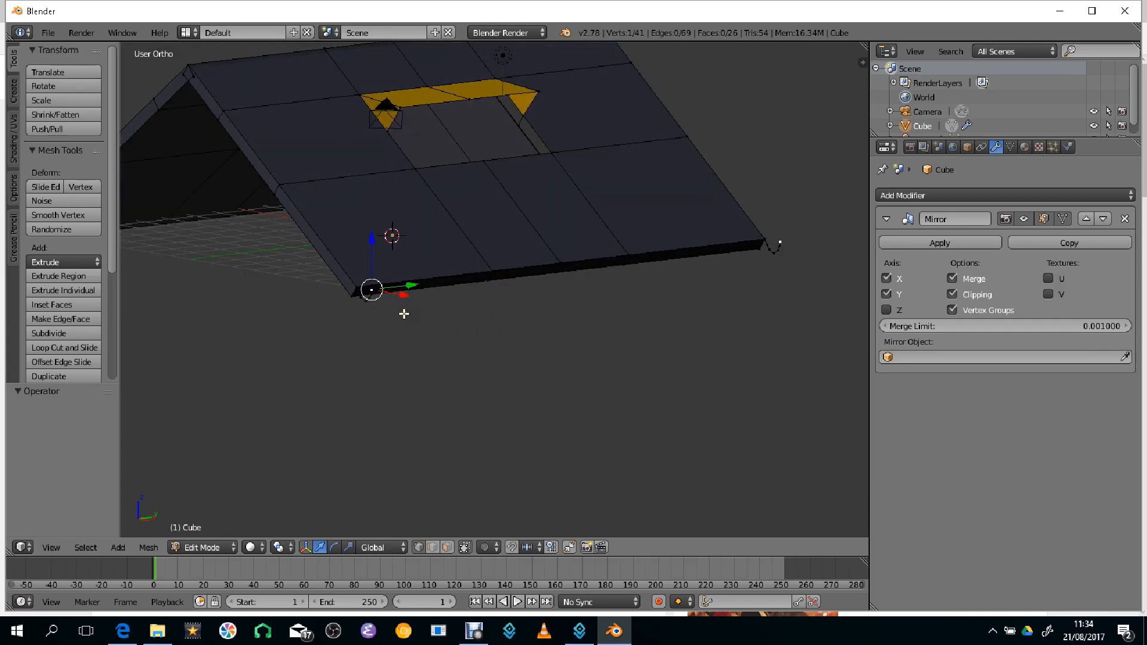
scroll(400, 313, up, 3)
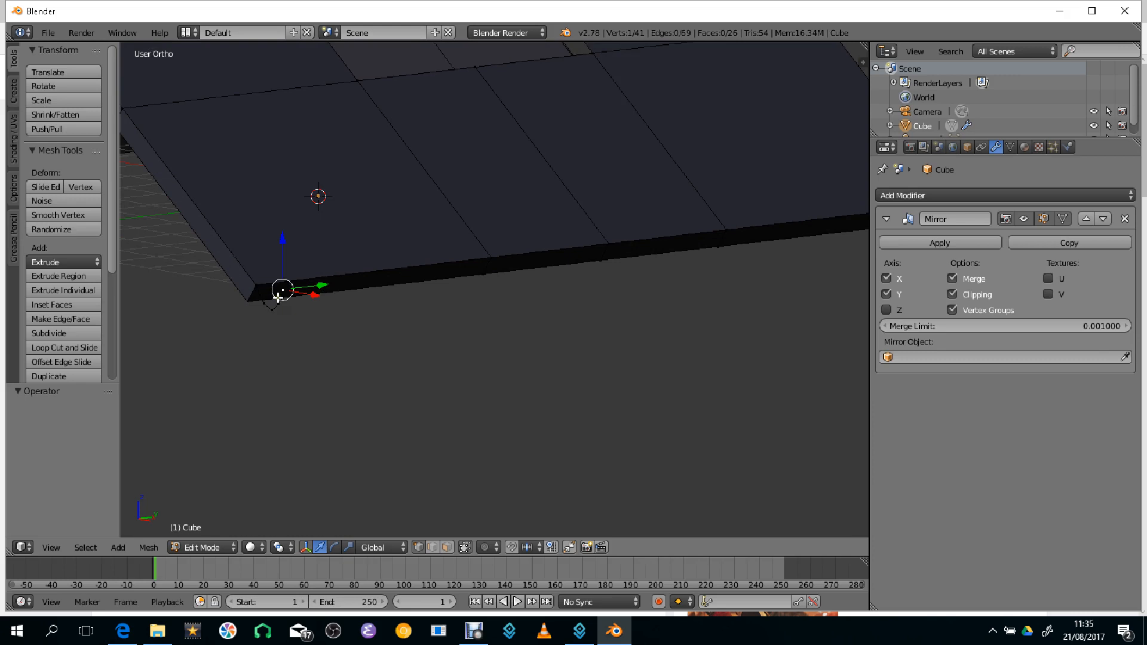
scroll(287, 301, down, 4)
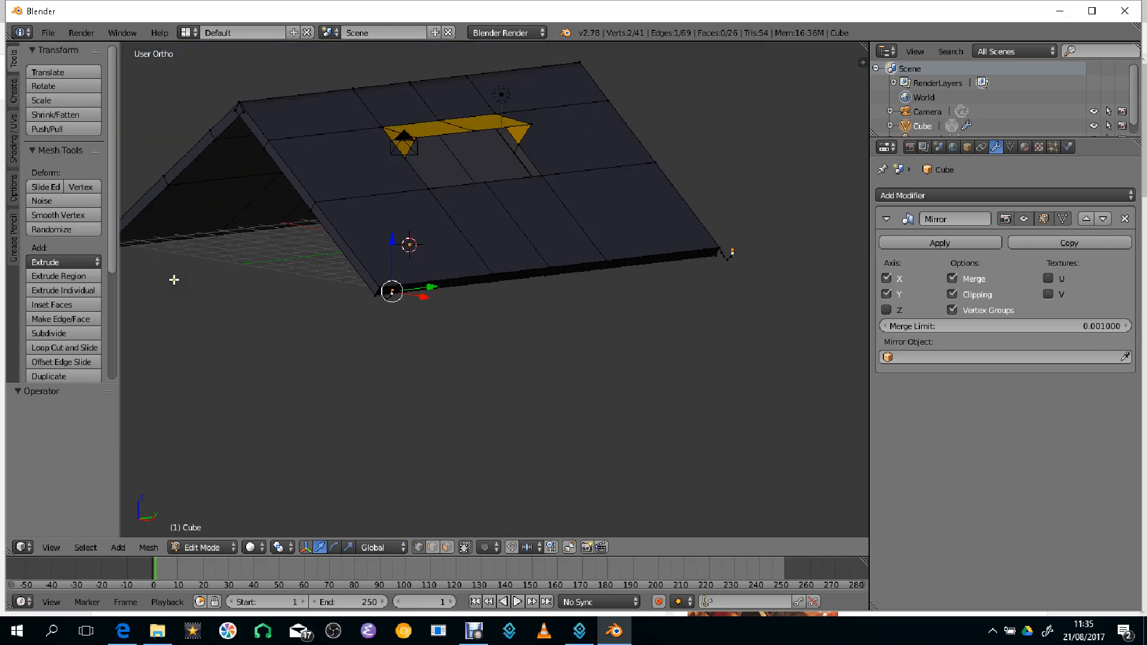
shift+right_click(738, 274)
Step: Check the gutter profiles at both roof ends and switch the roof to Object Mode
middle_drag(738, 274, 685, 289)
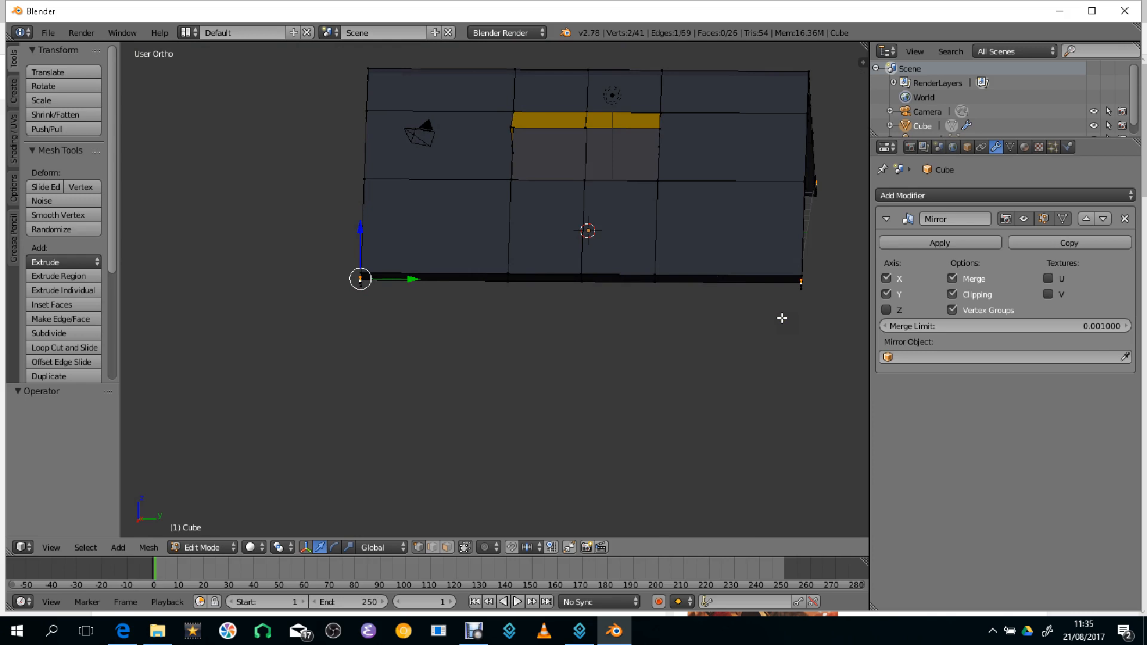
middle_drag(725, 318, 730, 292)
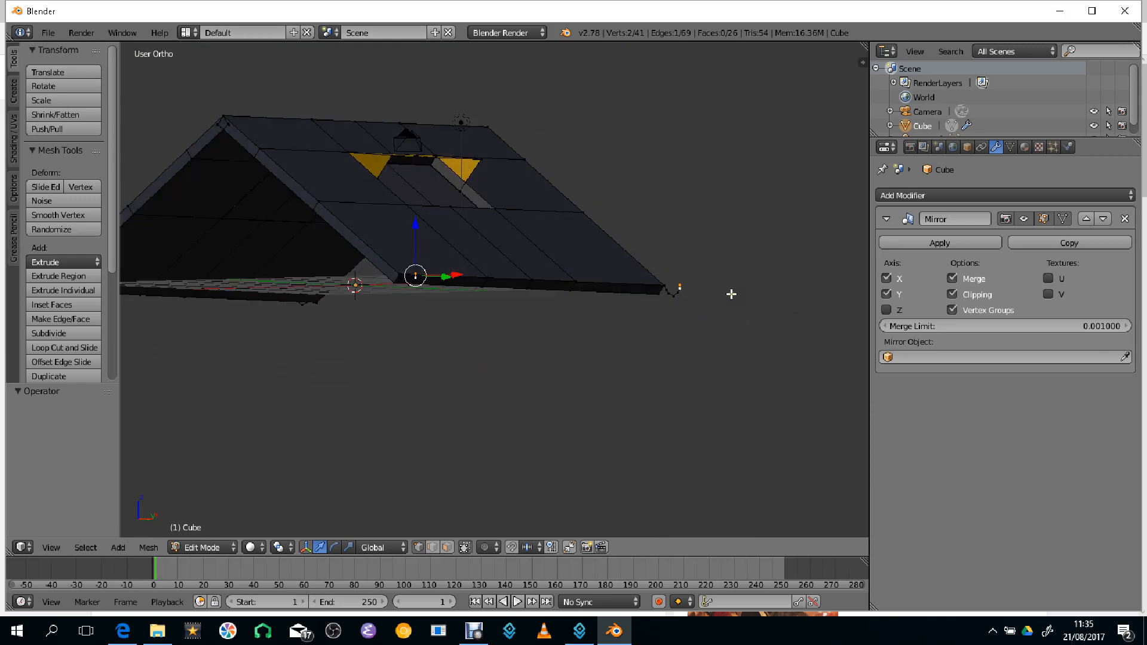
scroll(421, 298, up, 4)
scroll(315, 287, down, 3)
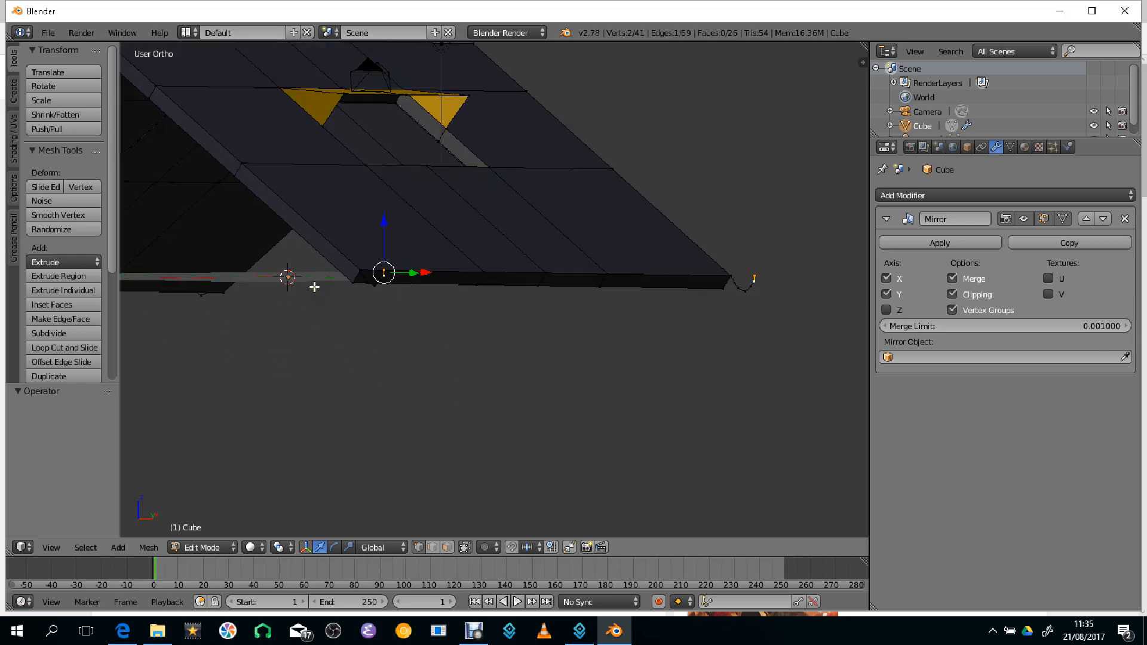
key(Tab)
key(Tab)
key(Tab)
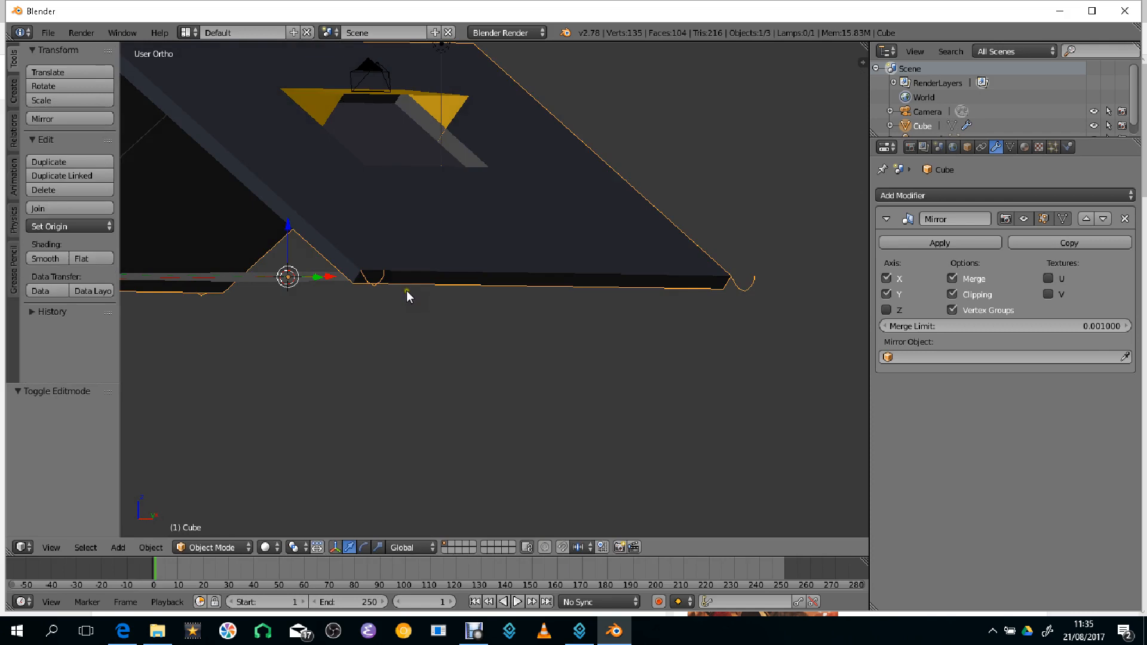
Step: In Edit Mode from the top view, select all seven vertices of the gutter profile at the roof's corner
key(KP_7)
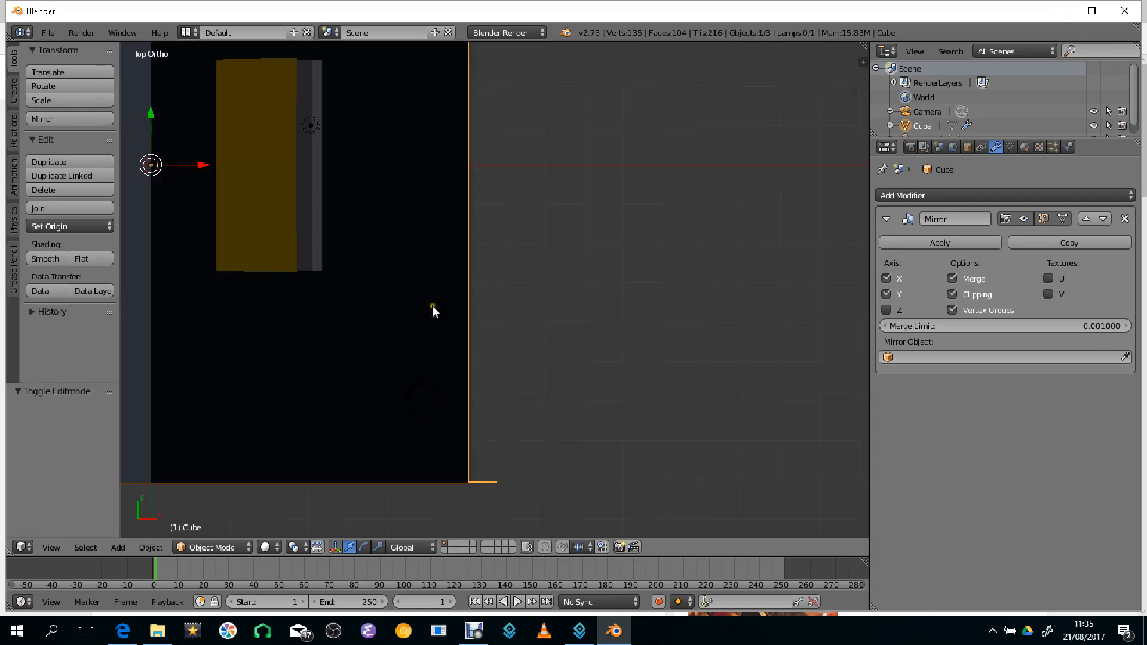
key(Tab)
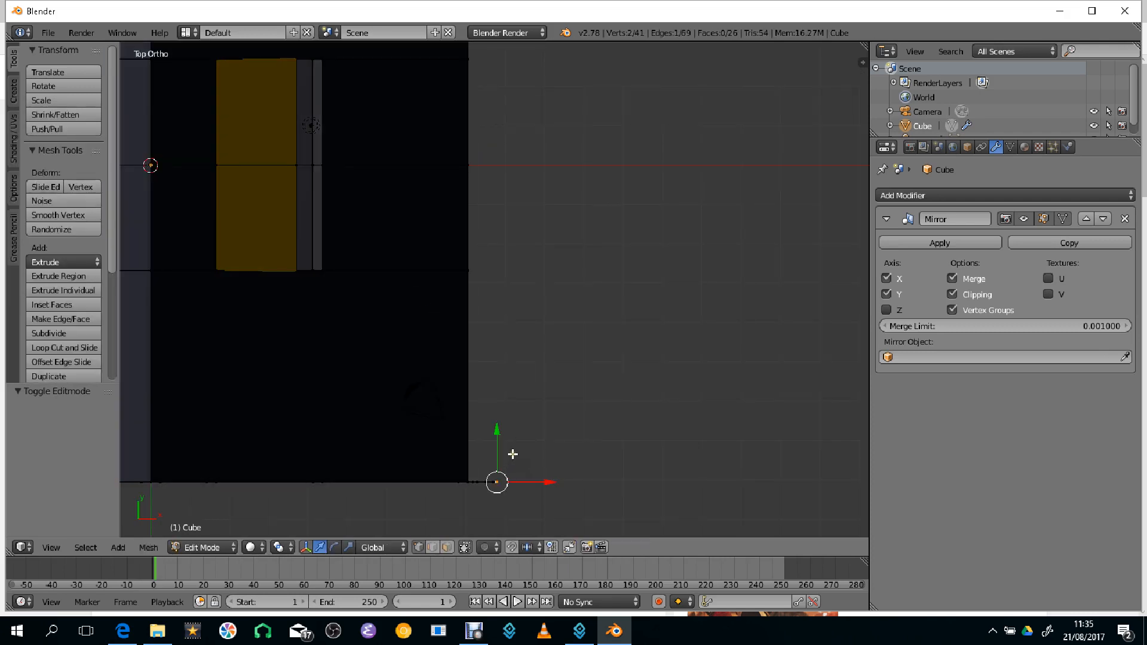
drag(527, 464, 473, 505)
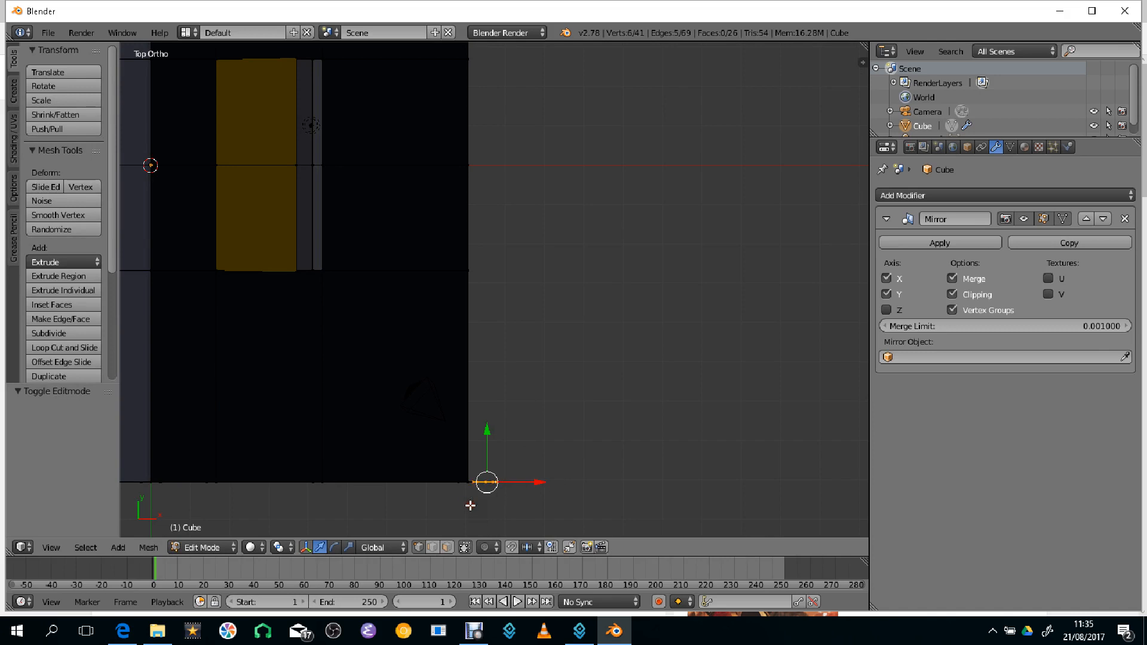
scroll(473, 500, up, 3)
scroll(476, 393, down, 4)
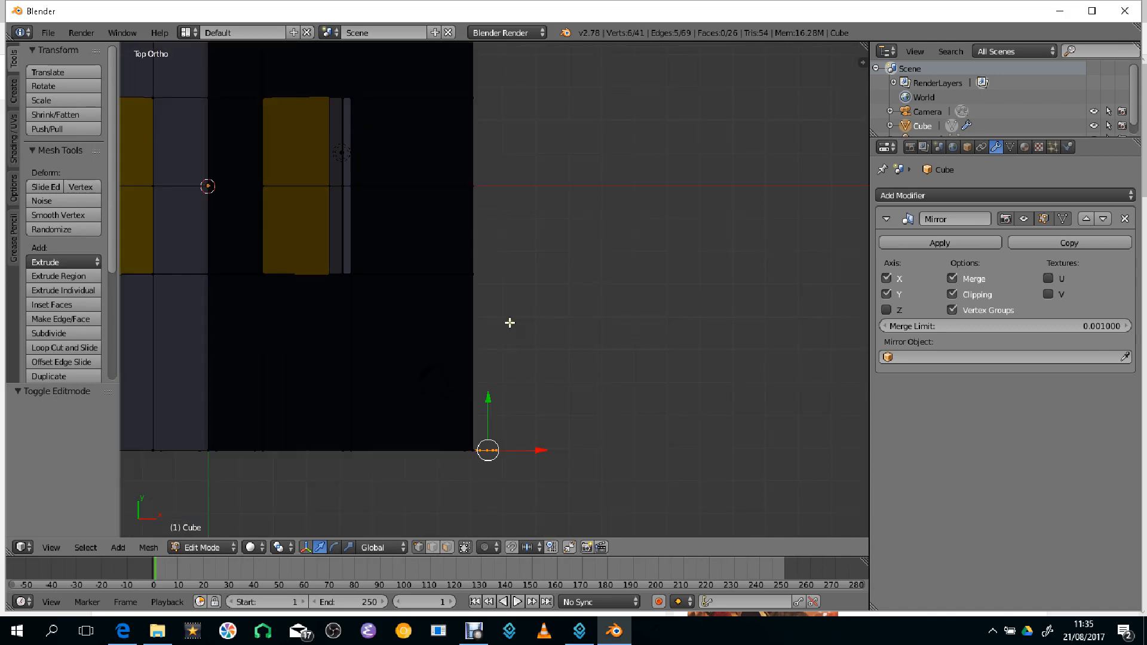
shift+middle_drag(515, 389, 513, 305)
scroll(470, 370, up, 4)
shift+middle_drag(459, 448, 443, 250)
shift+right_click(451, 328)
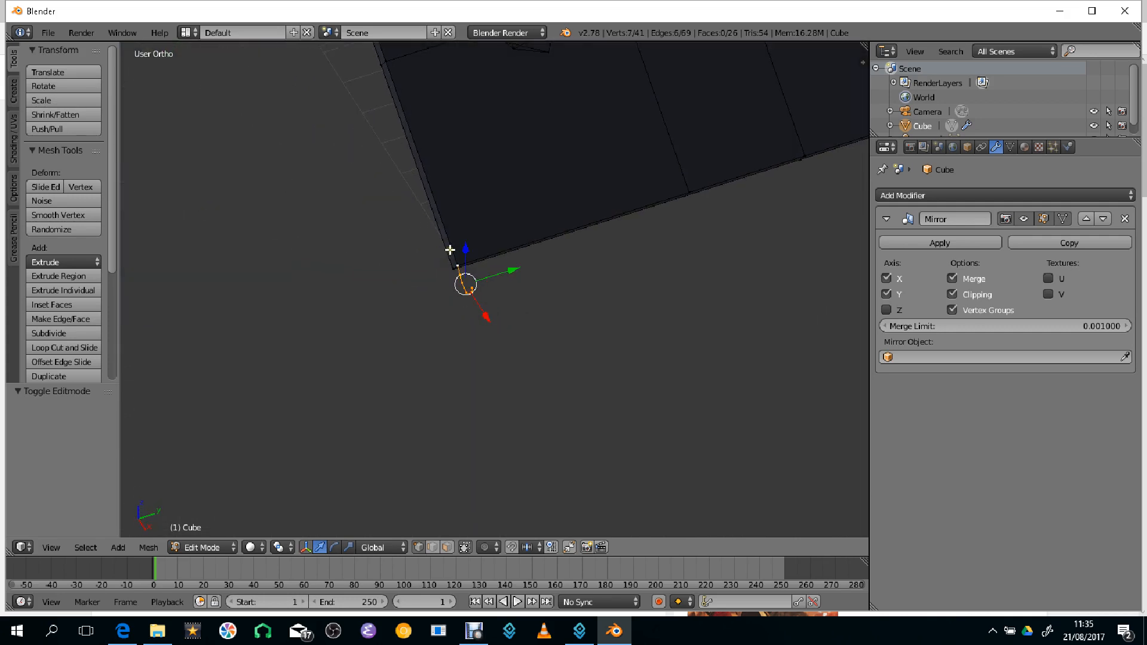
Step: Duplicate the selected gutter profile and move the copy about 6.75 units along the Y axis
key(e)
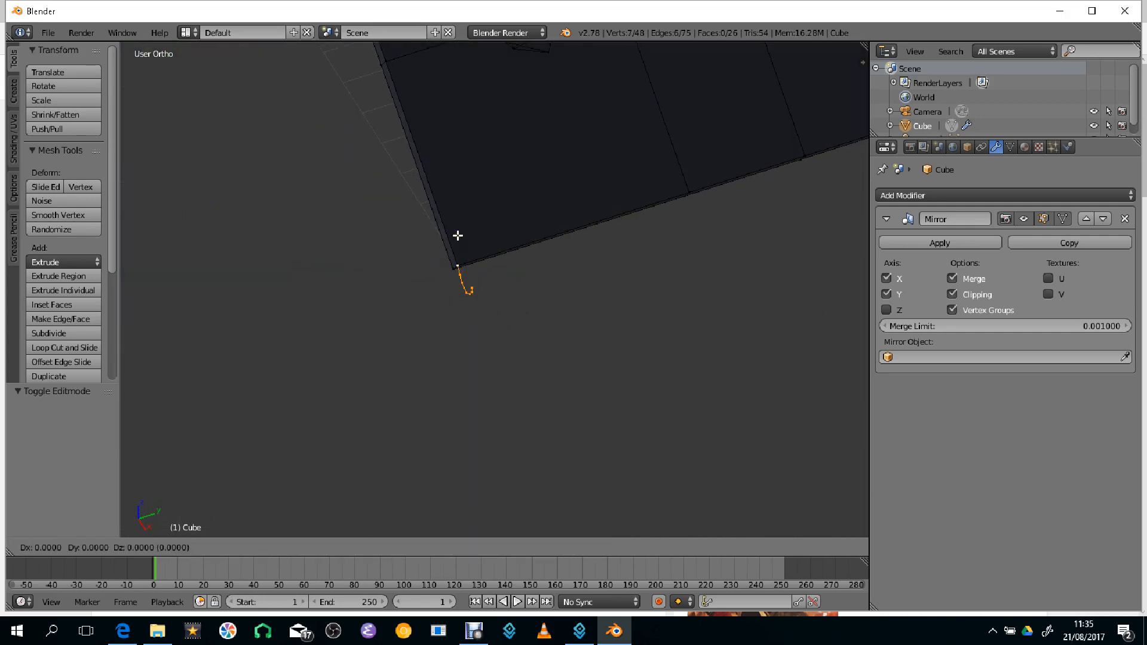
key(y)
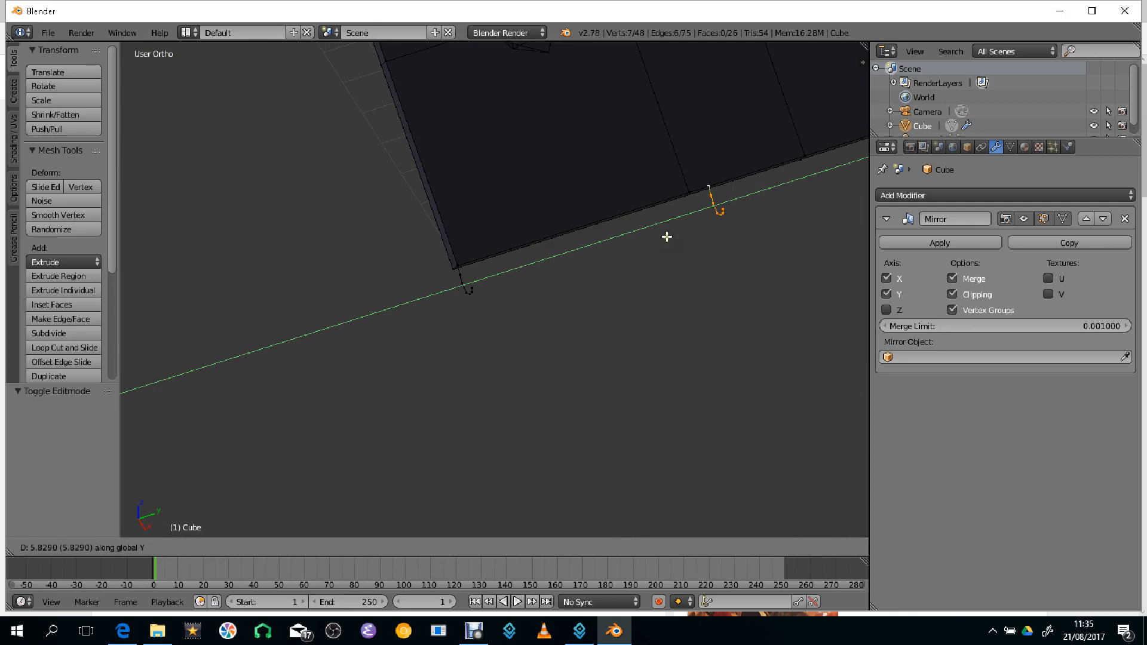
click(765, 206)
Step: Move the duplicated gutter profile about 1.58 units further along Y to the roof's mirror centre line
scroll(671, 241, down, 5)
scroll(711, 239, up, 2)
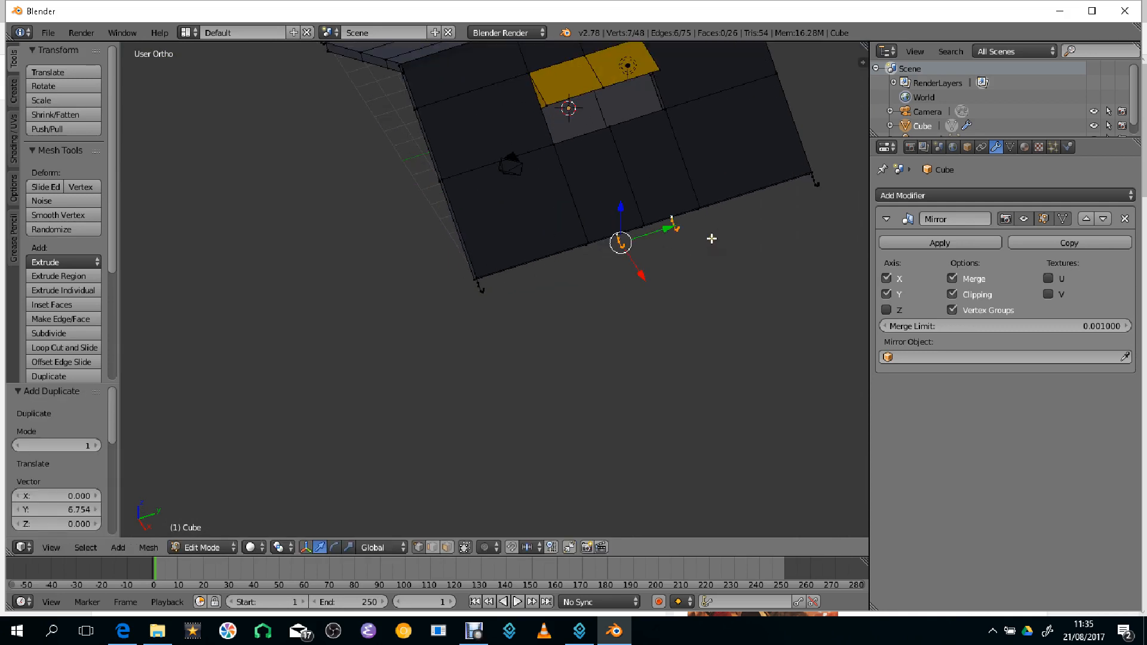
scroll(625, 261, up, 3)
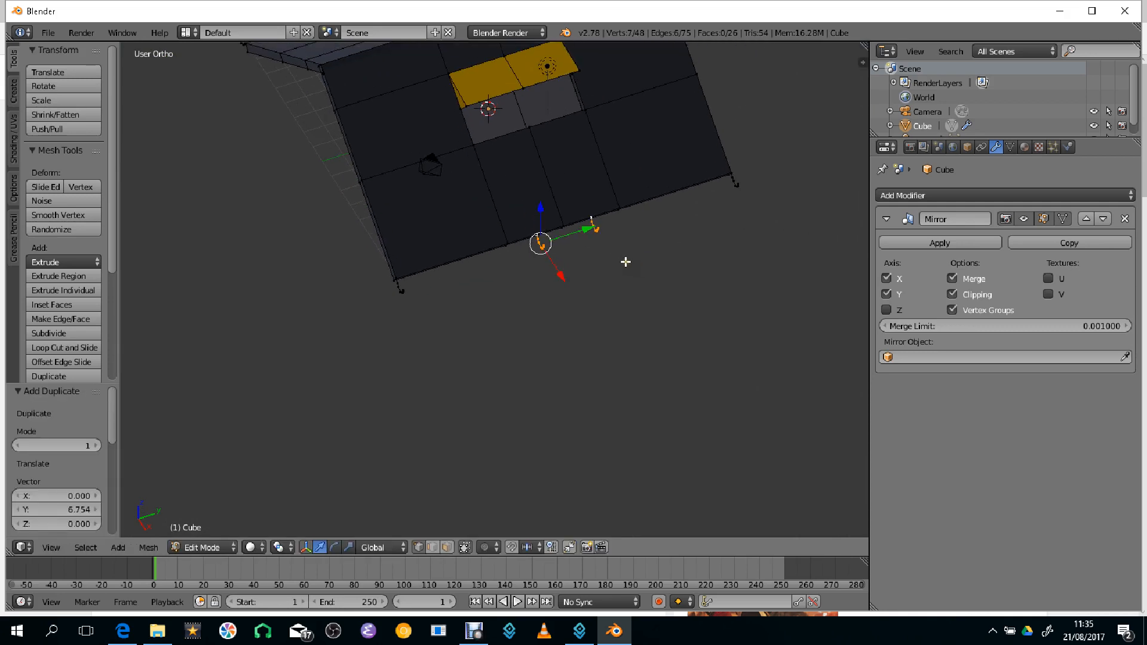
key(e)
key(y)
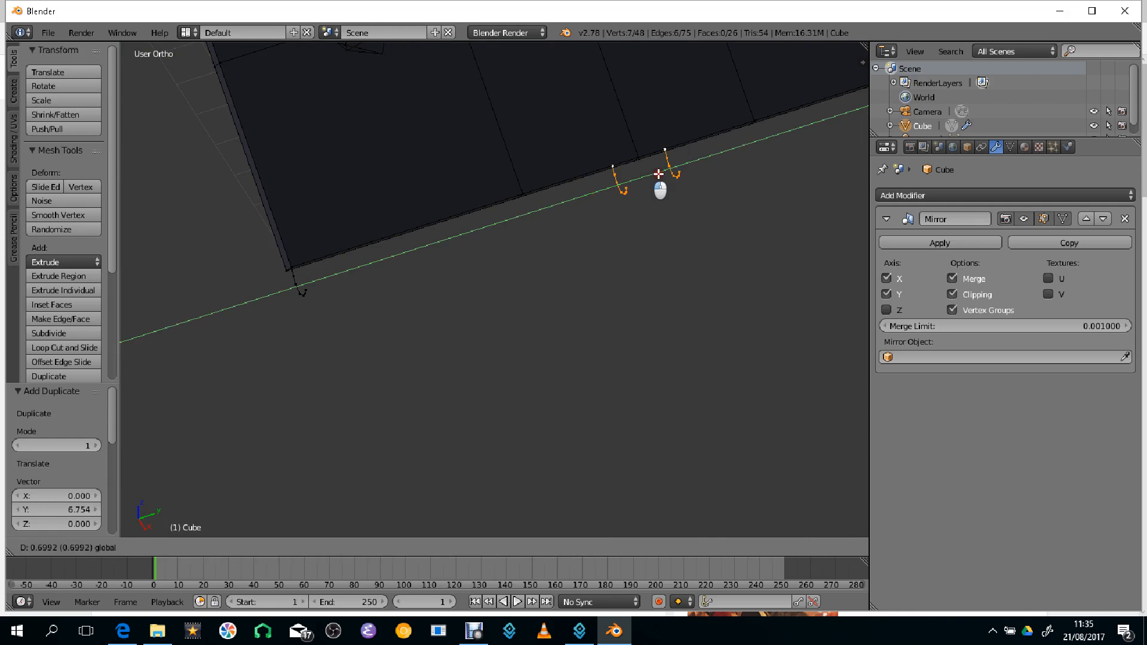
click(701, 168)
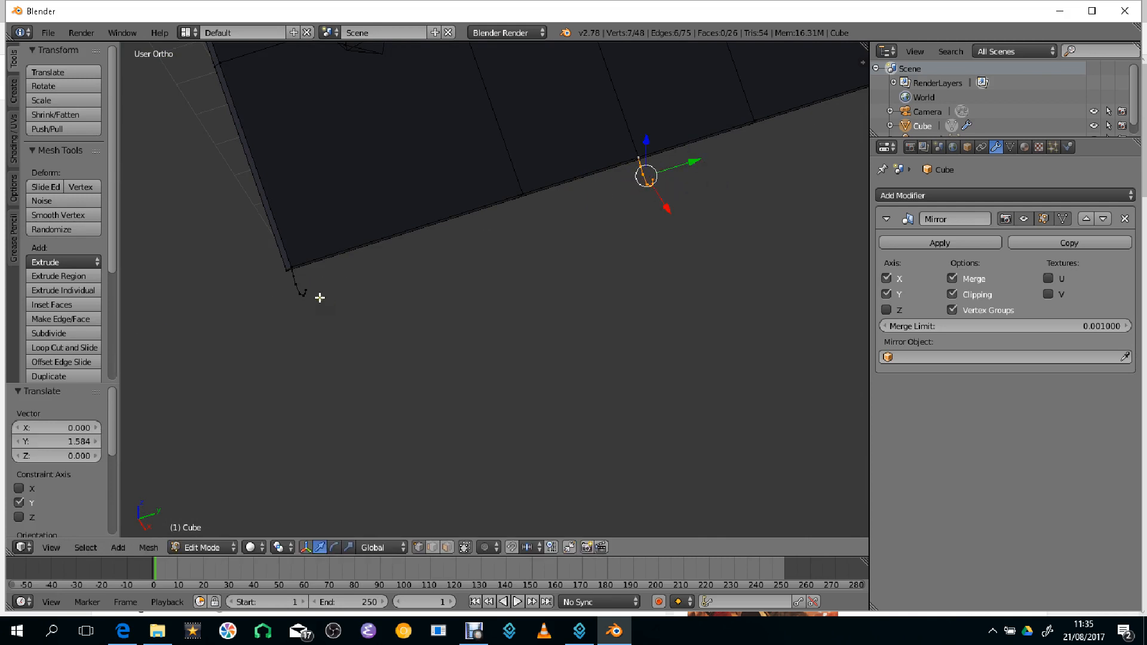
Step: Select the outermost edges of the corner and middle gutter profiles and fill a face between them
right_click(306, 291)
shift+right_click(651, 180)
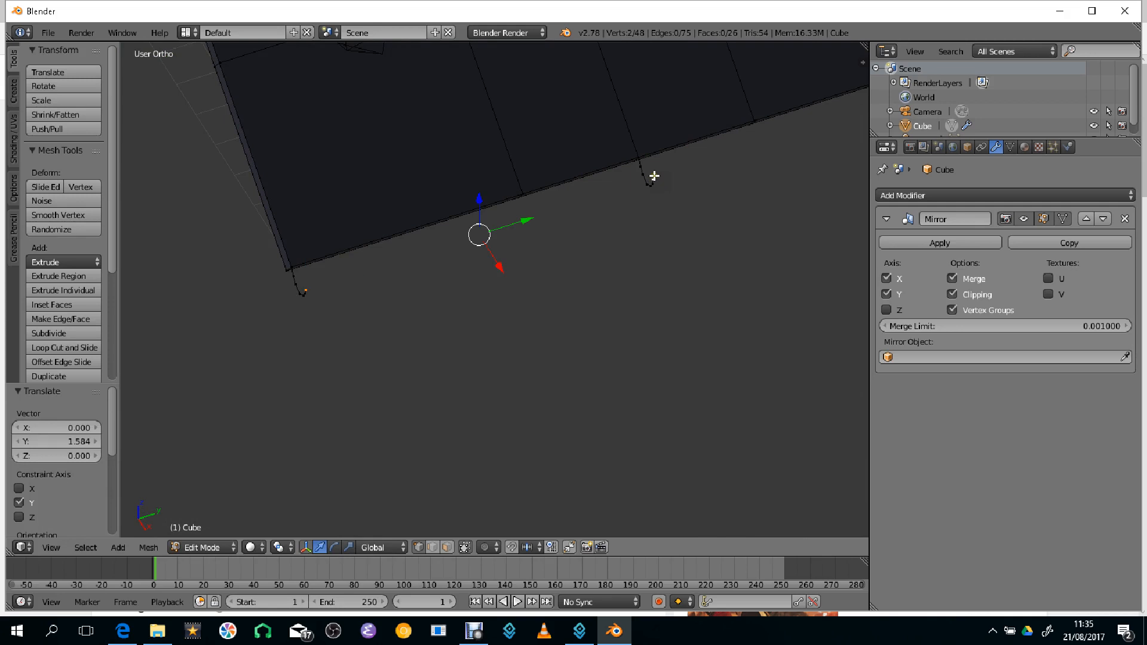
shift+right_click(652, 181)
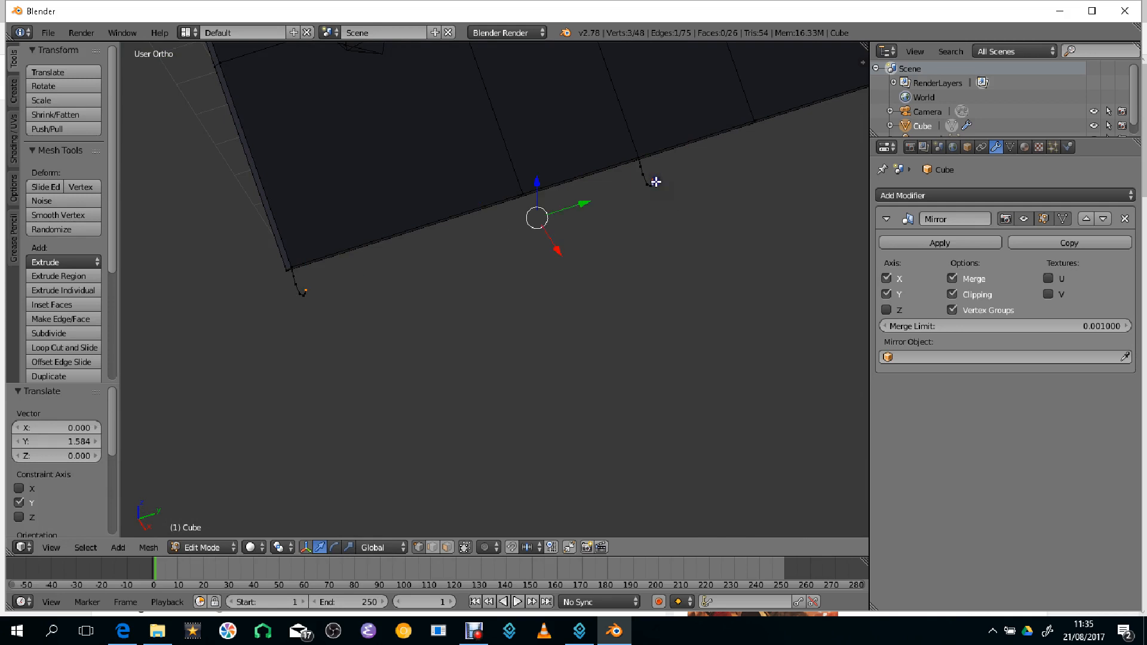
shift+right_click(306, 291)
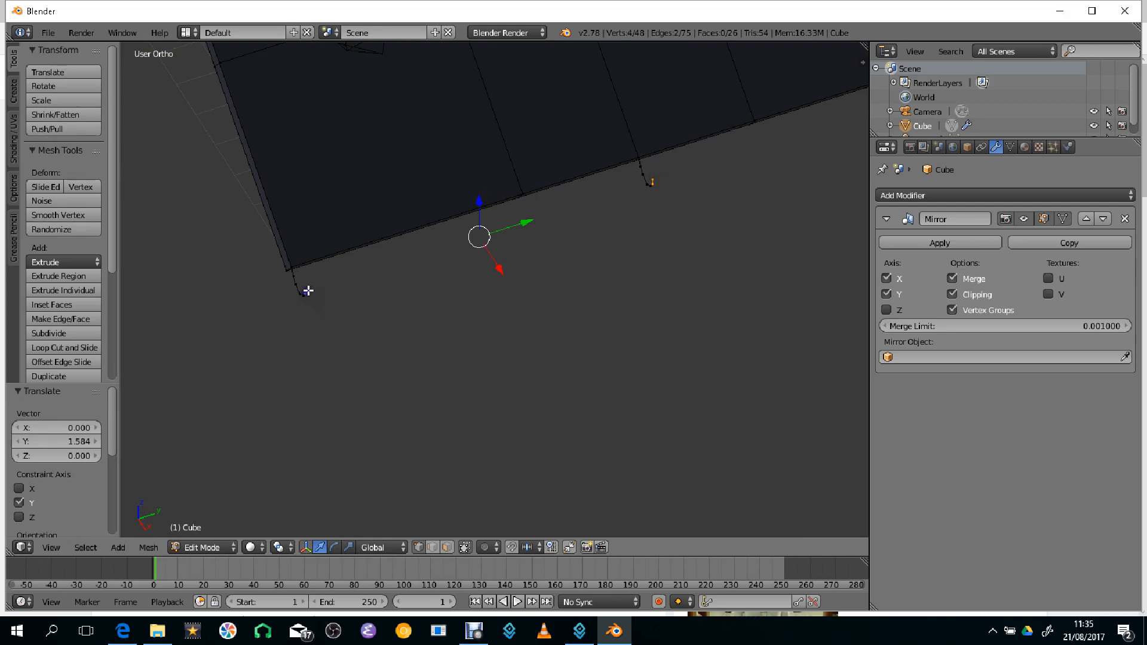
key(f)
Step: Fill the second gutter strip from the outer lip with a face between the matching edges of both profiles
middle_drag(437, 281, 505, 211)
right_click(384, 299)
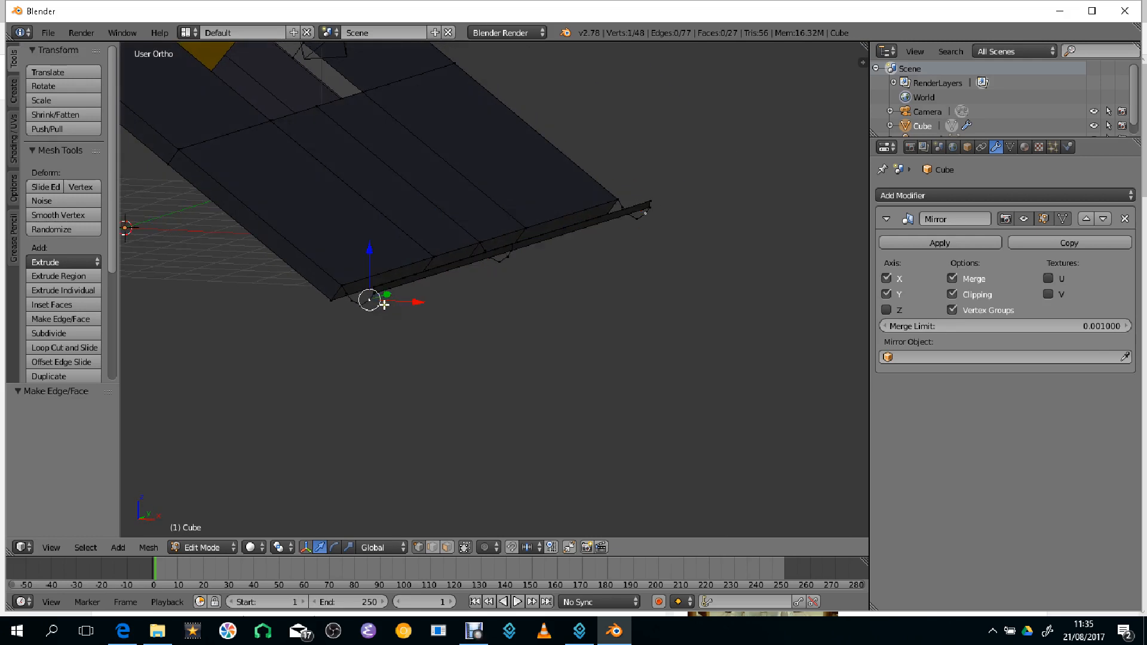
shift+right_click(373, 293)
middle_drag(518, 277, 483, 271)
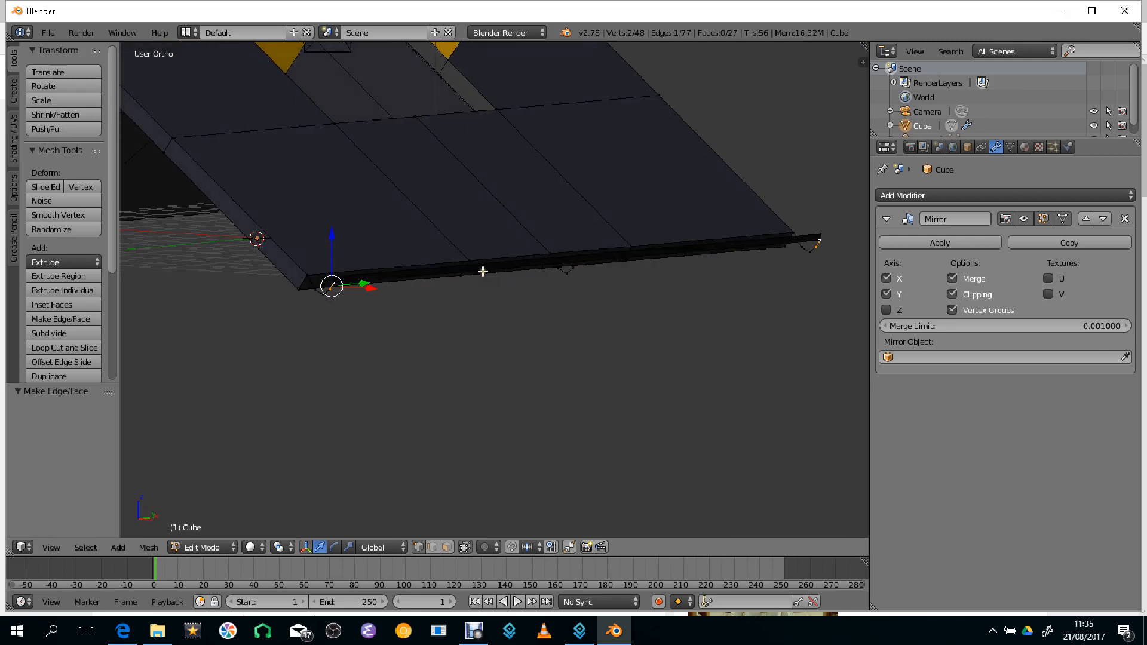
middle_drag(555, 282, 619, 290)
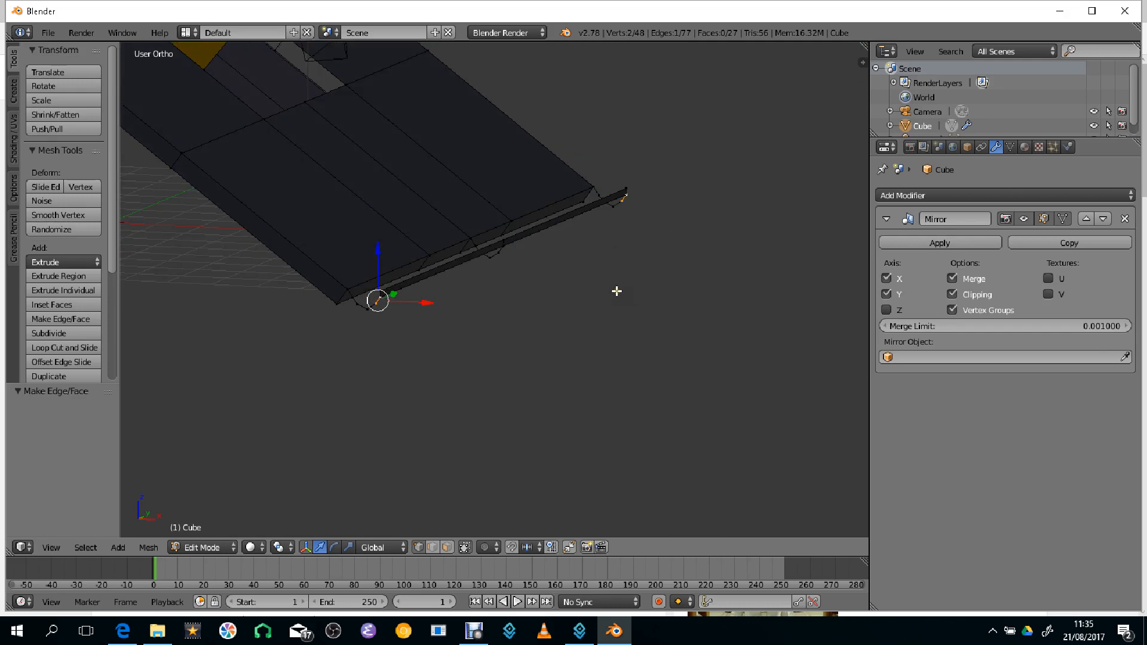
shift+right_click(502, 252)
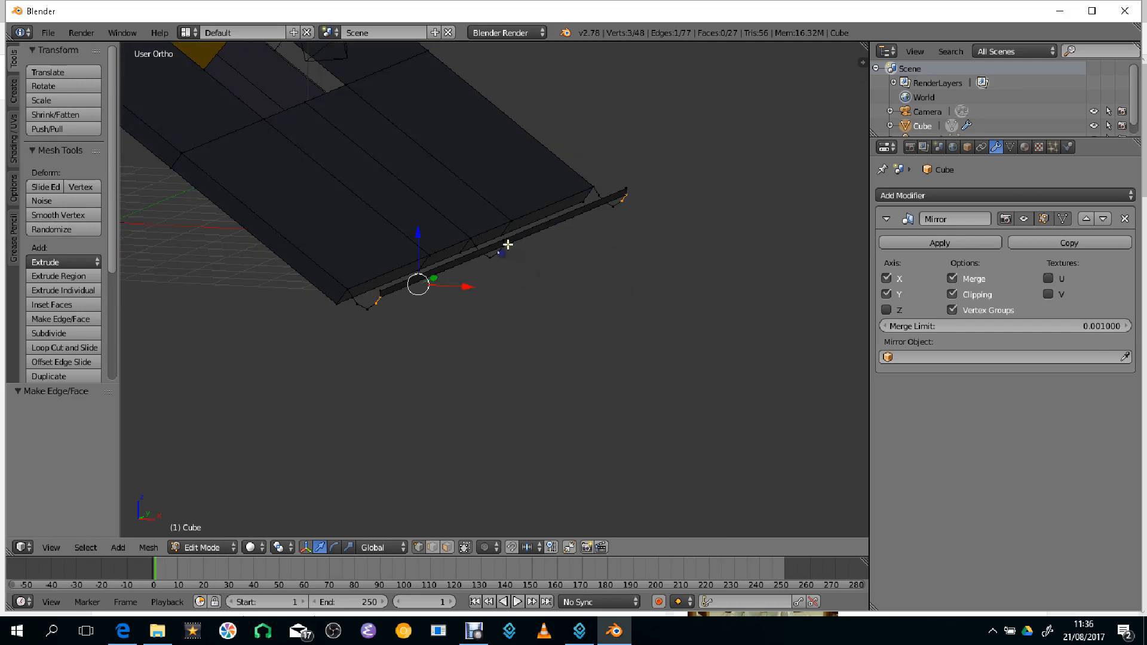
shift+right_click(507, 245)
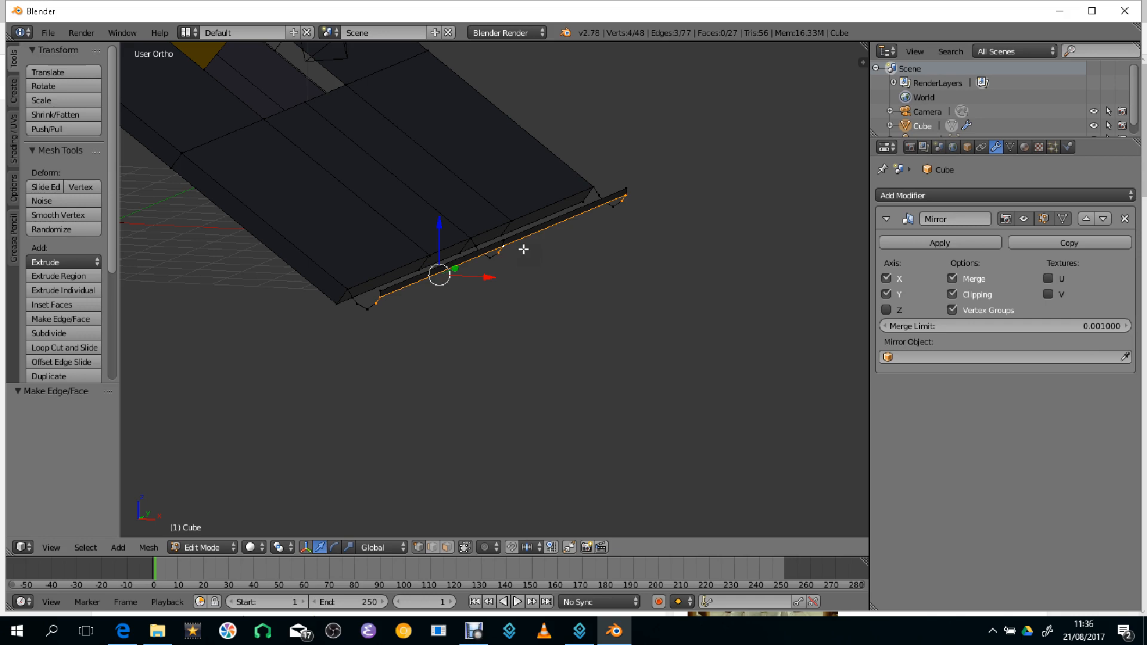
key(f)
Step: Fill the third and fourth gutter strips from the outer lip with faces between the corner and middle profiles
middle_drag(519, 249, 541, 240)
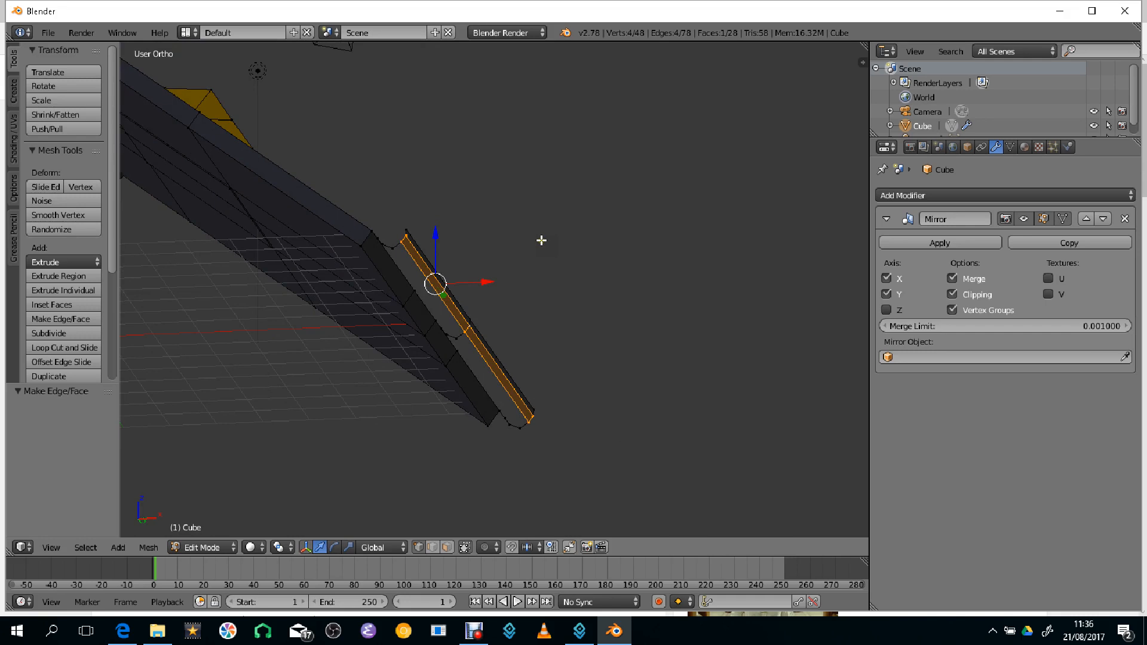
right_click(392, 244)
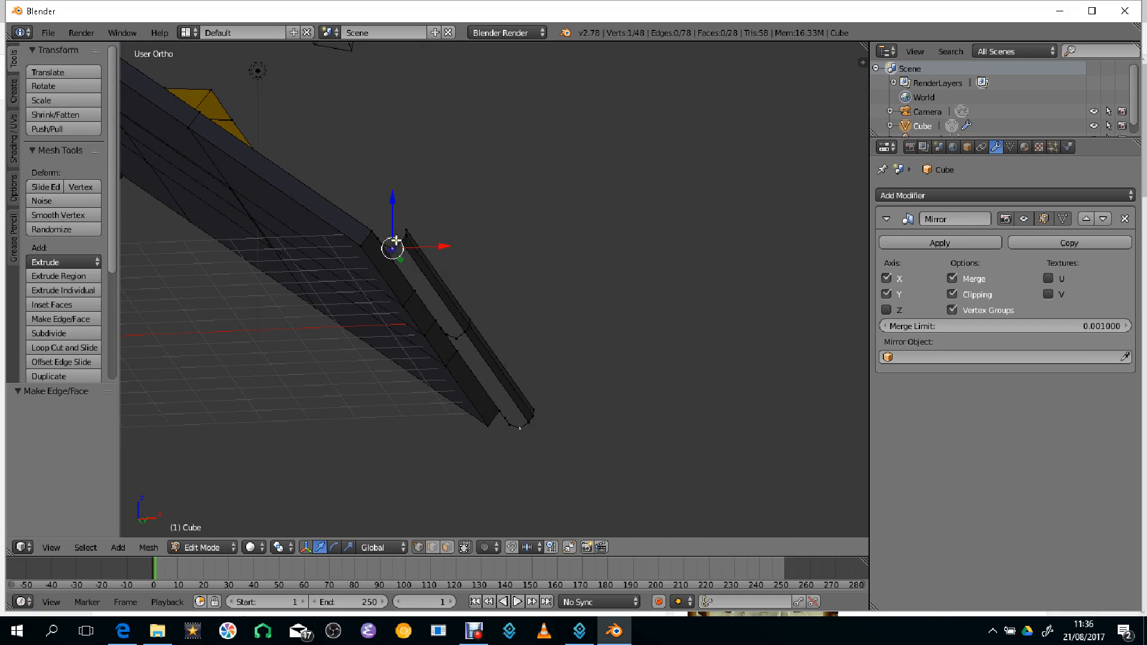
shift+right_click(468, 340)
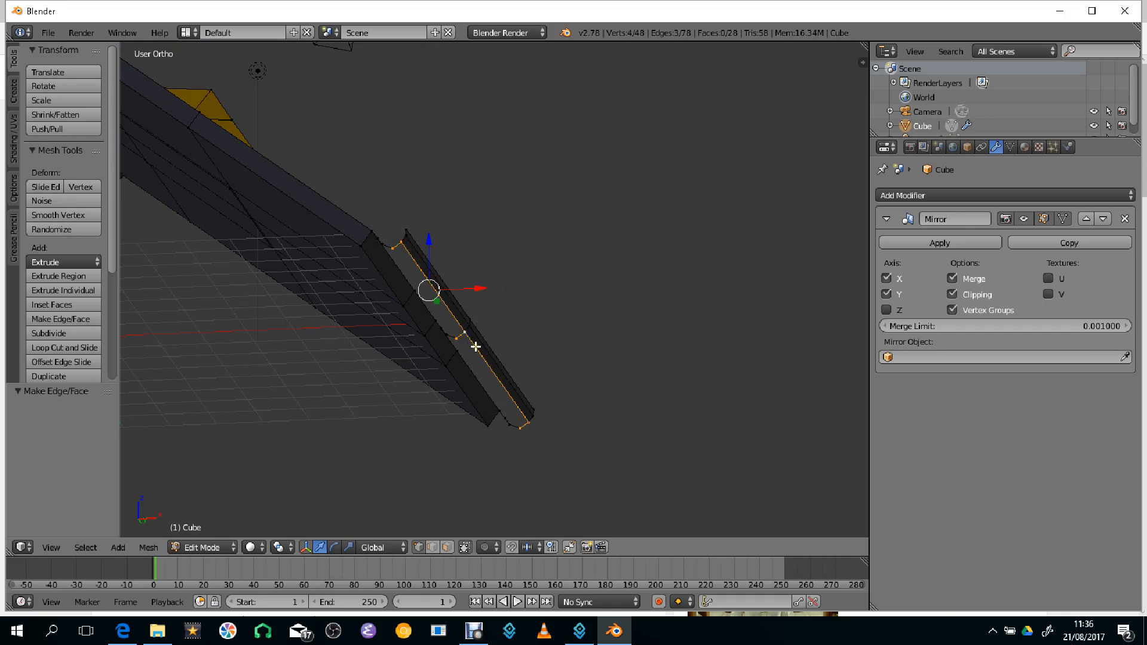
key(f)
middle_drag(459, 339, 484, 316)
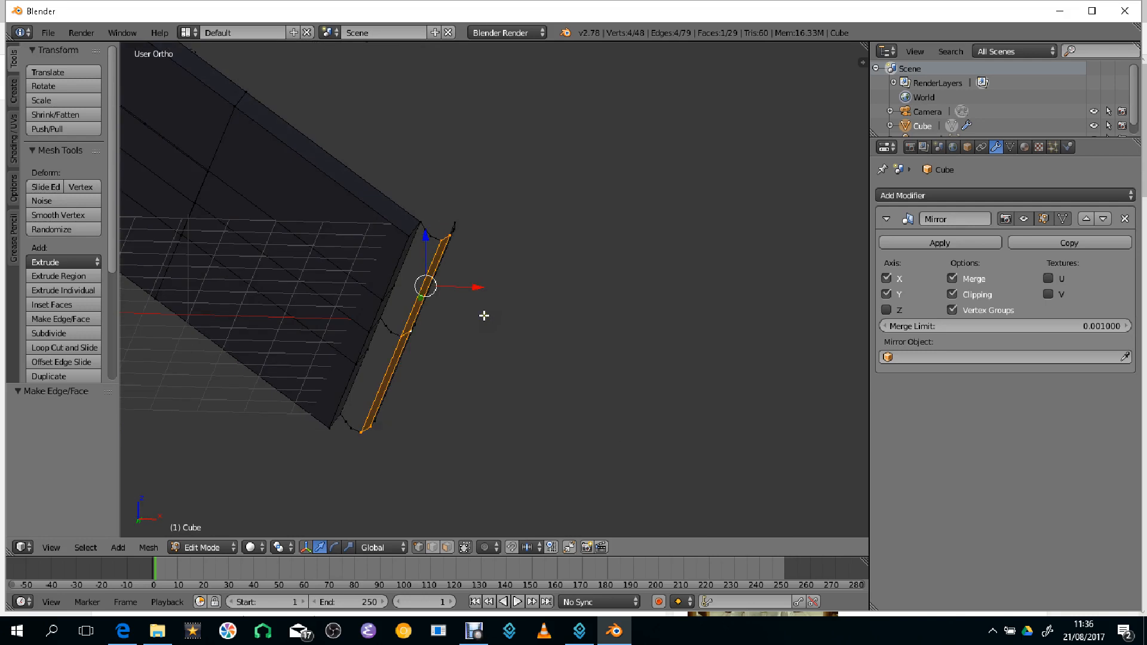
right_click(392, 332)
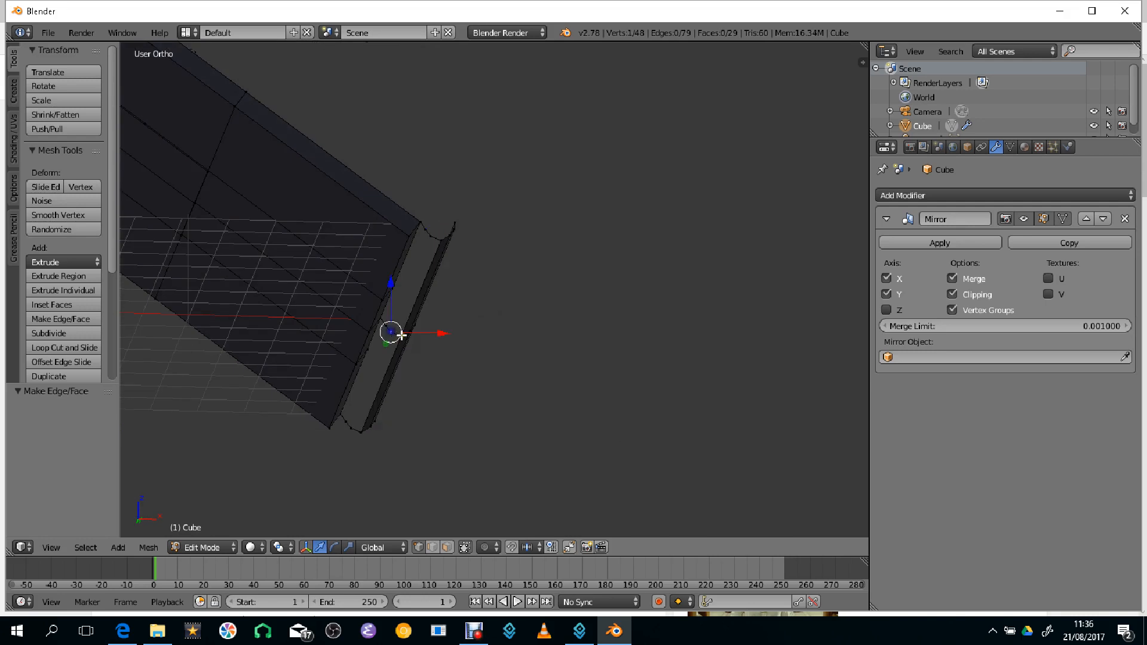
shift+right_click(436, 242)
key(f)
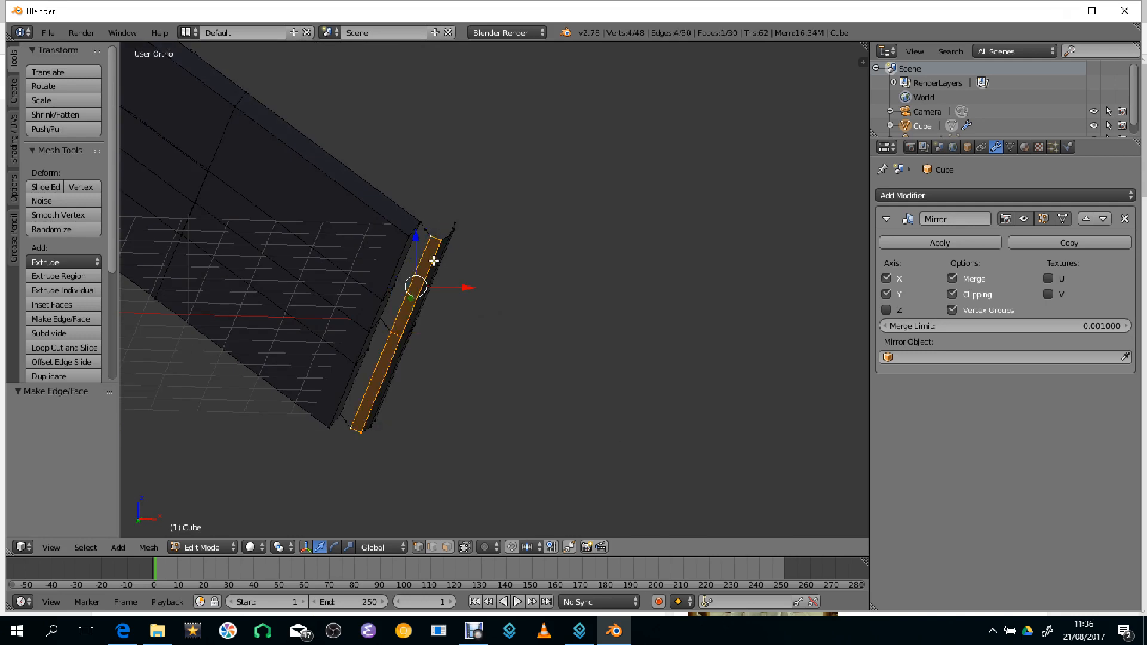
Step: Select the four vertices bounding the fifth gutter strip from the outer lip and fill them with a face
right_click(386, 328)
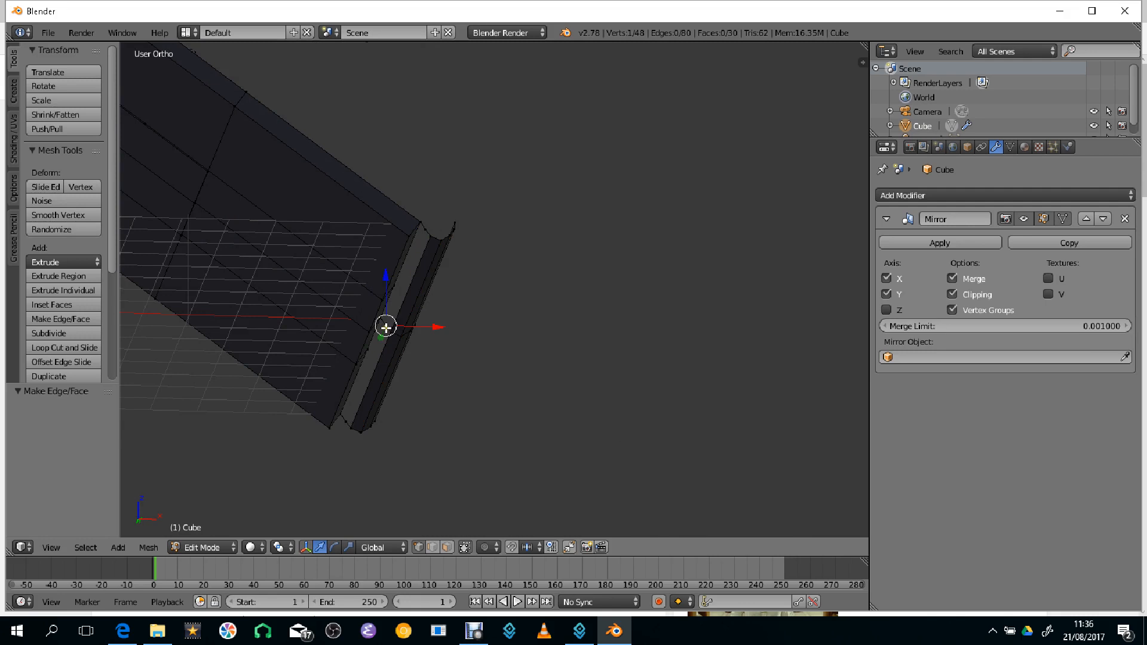
shift+right_click(389, 332)
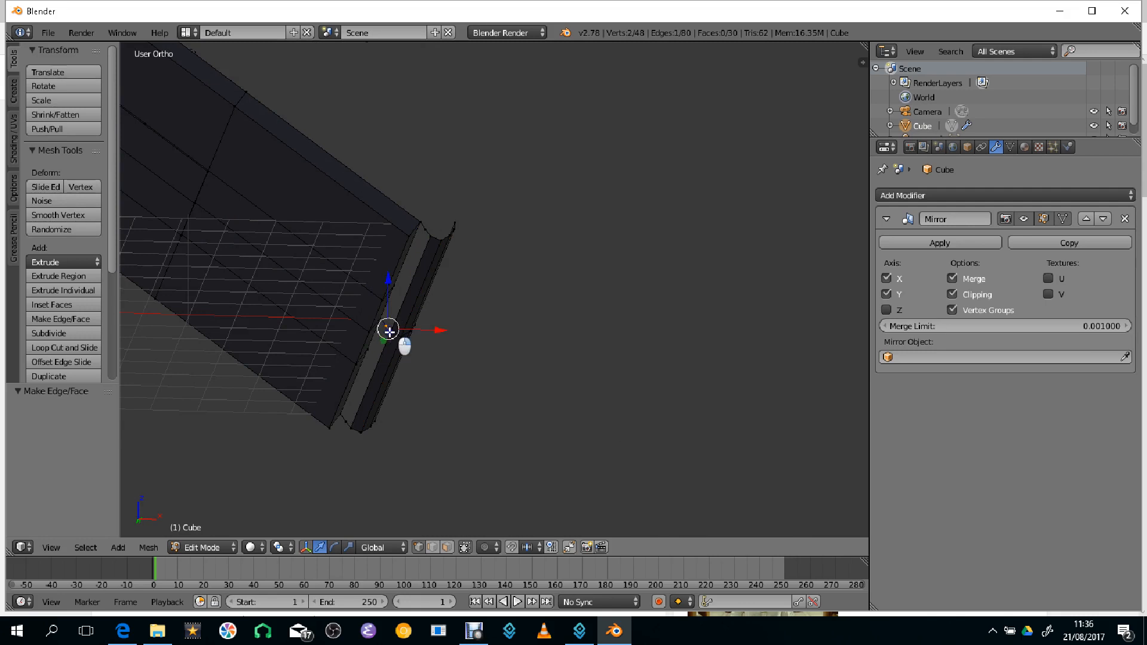
shift+right_click(426, 237)
shift+right_click(430, 229)
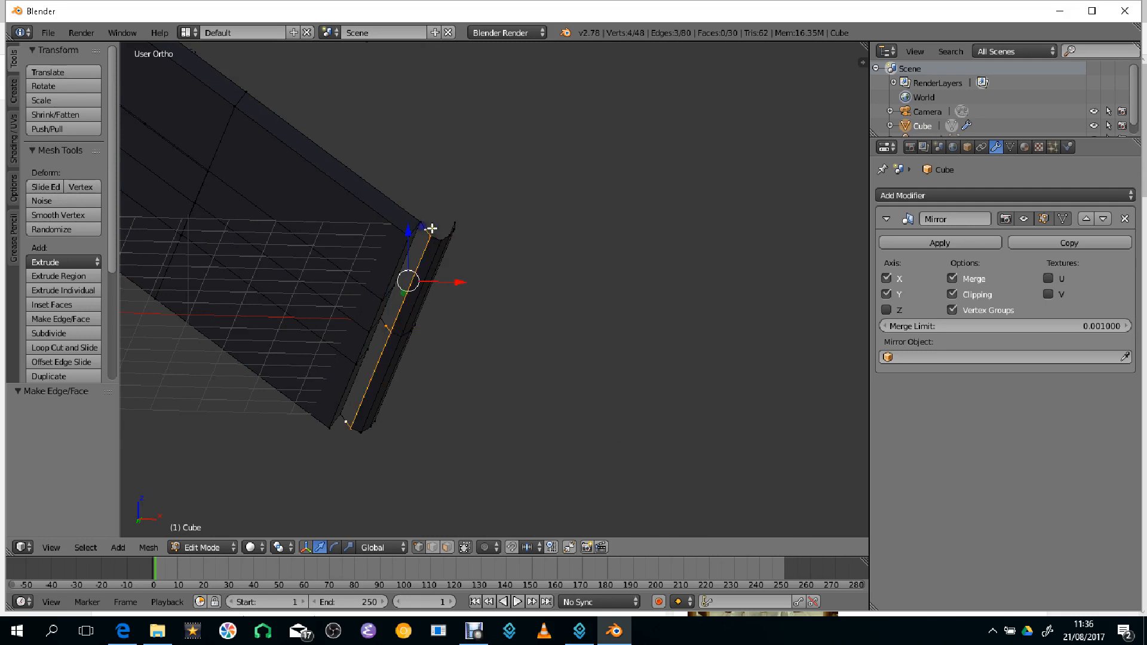
key(f)
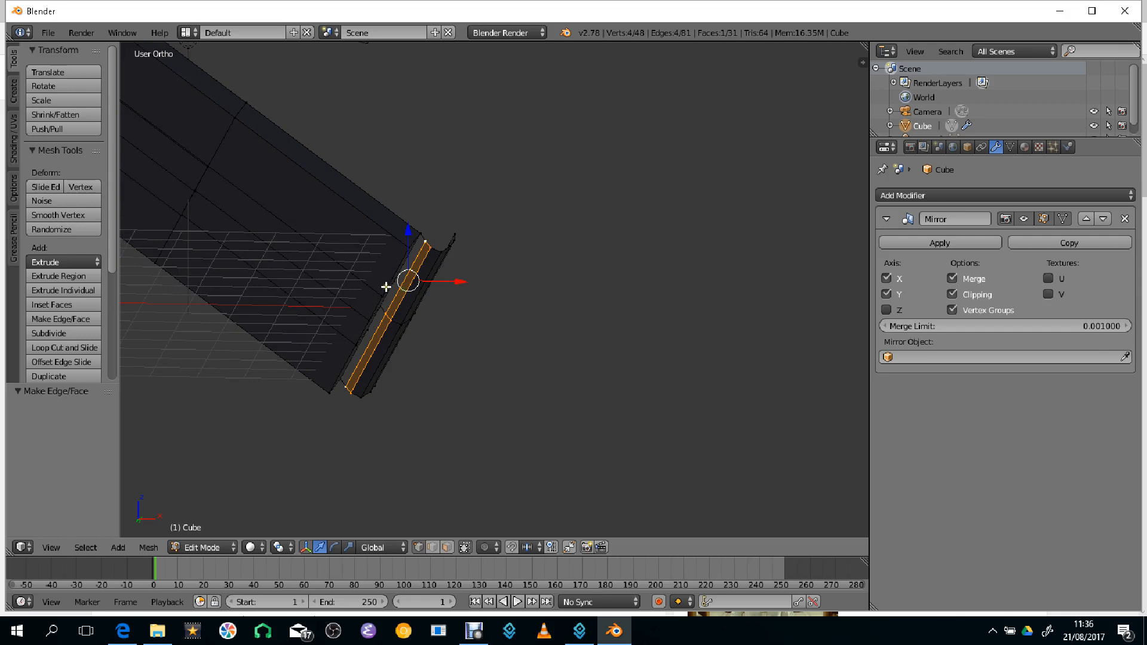
Step: Fill the last gap of the gutter, beside the roof's lower edge, with a face between the two profiles
shift+right_click(382, 306)
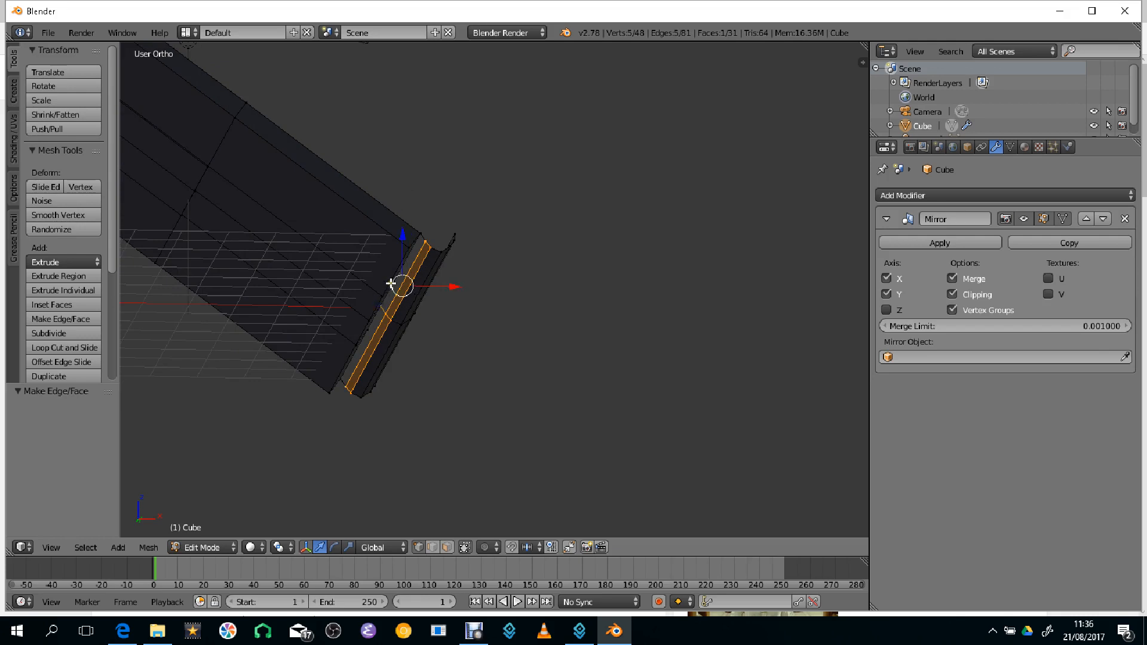
right_click(380, 306)
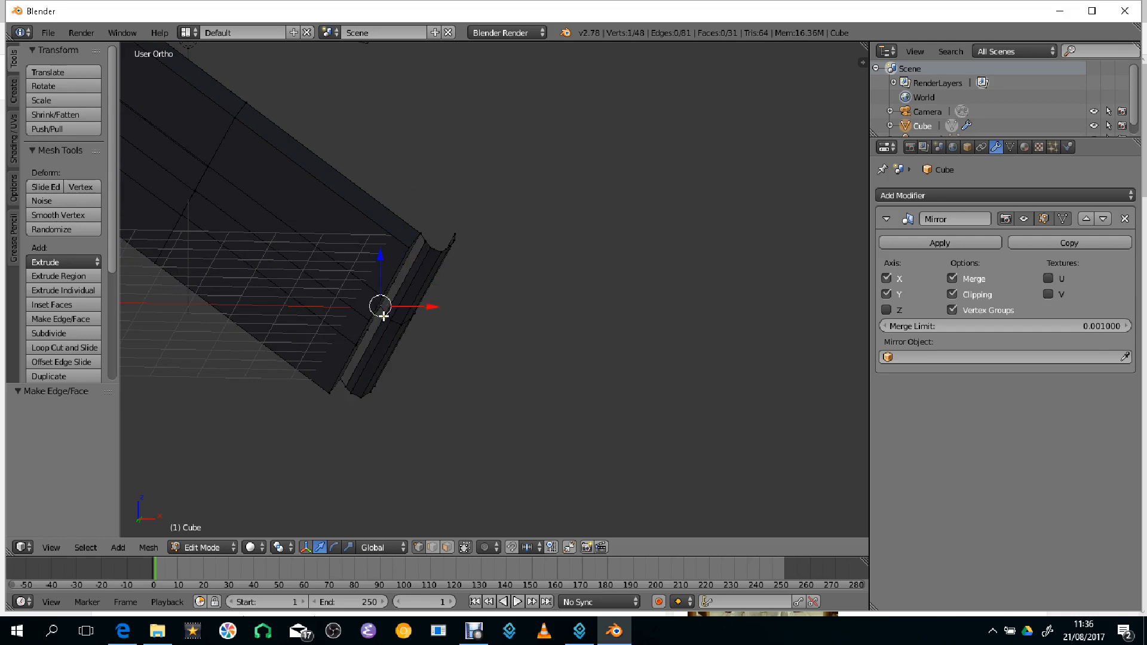
middle_drag(384, 316, 338, 359)
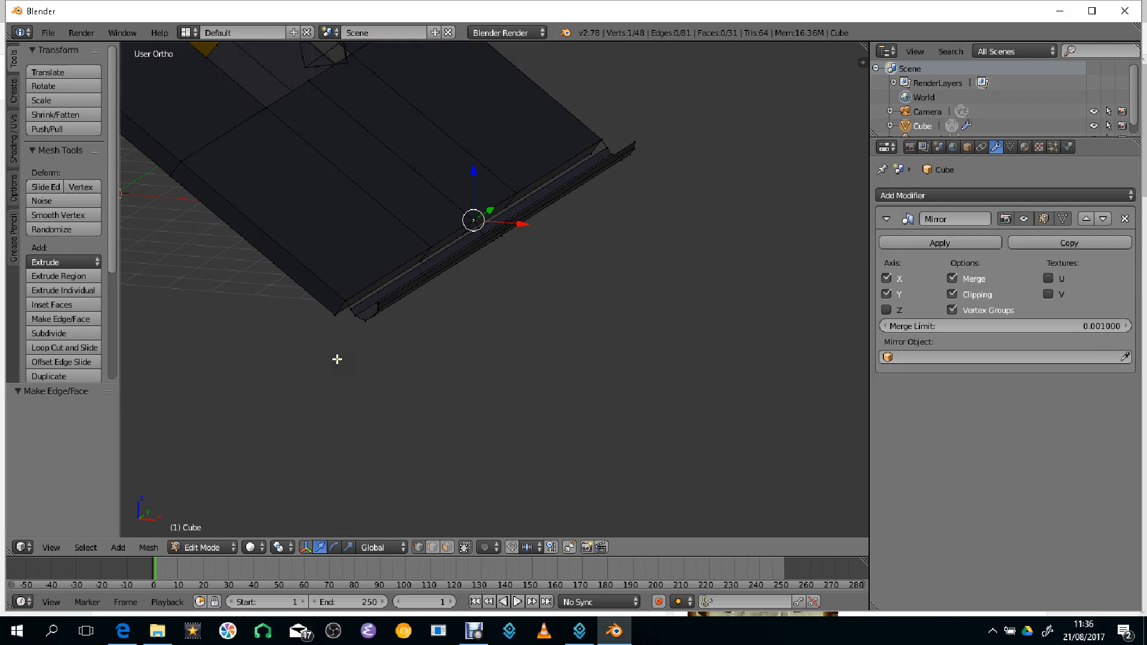
shift+right_click(345, 305)
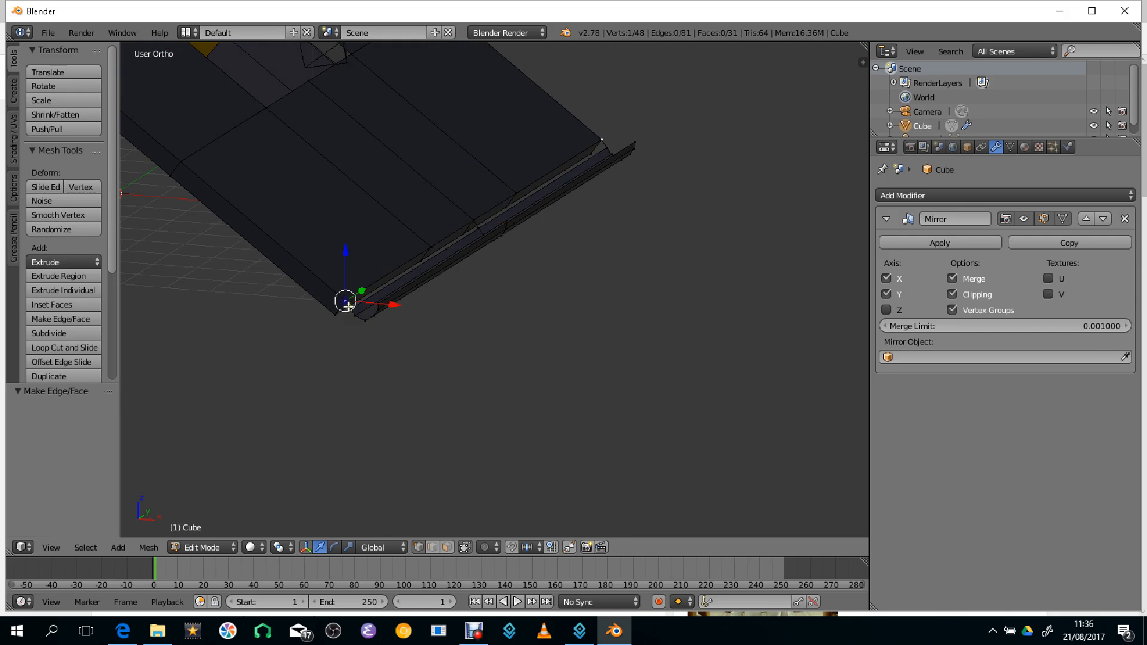
shift+right_click(479, 226)
shift+right_click(473, 220)
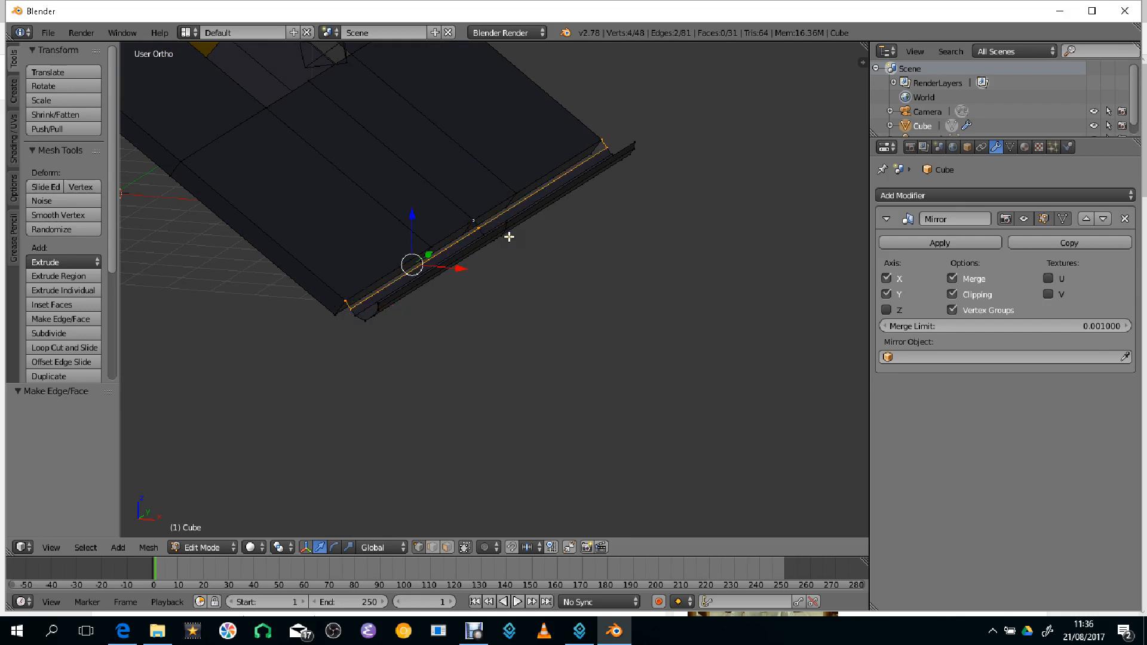
key(f)
Step: Check the filled gutter in Object Mode and return the roof to Edit Mode
middle_drag(497, 251, 497, 248)
key(Tab)
middle_drag(489, 296, 461, 277)
key(Tab)
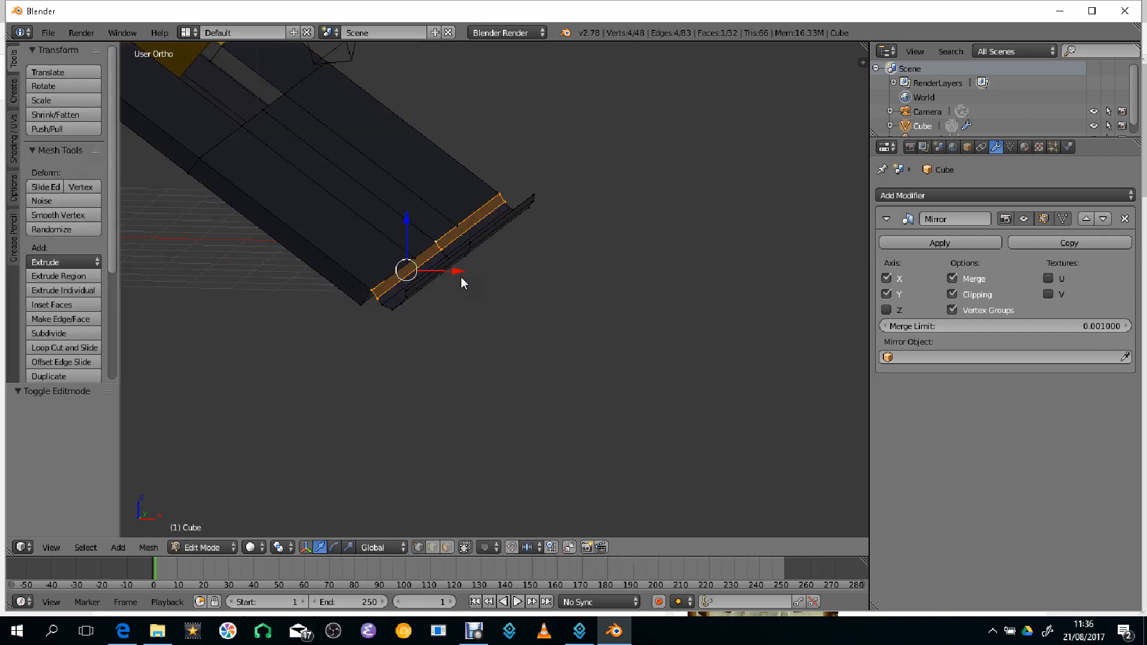
Step: Add all the remaining gutter faces along the roof's lower edge to the selection with circle select
key(c)
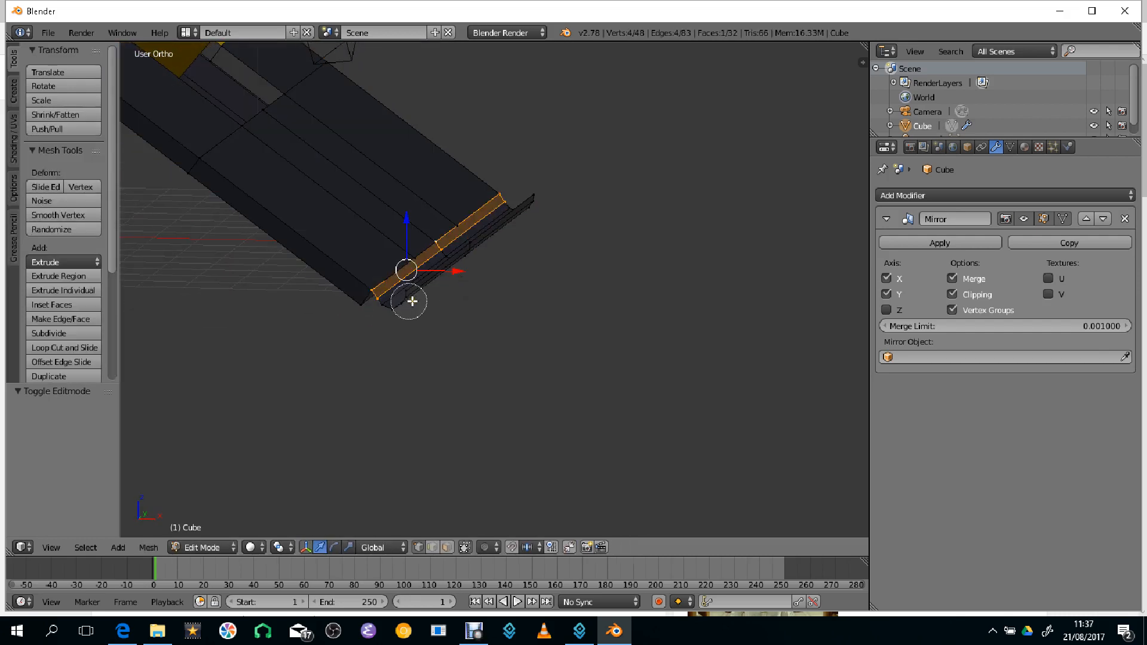
drag(402, 303, 514, 228)
right_click(475, 270)
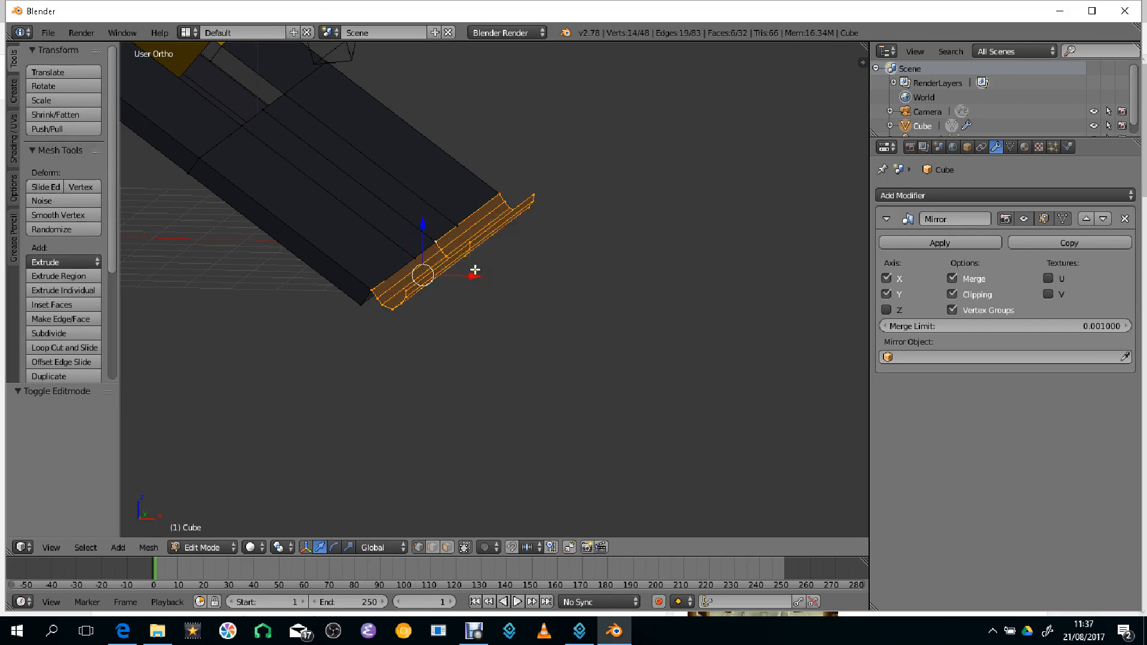
scroll(523, 213, down, 5)
middle_drag(300, 265, 353, 294)
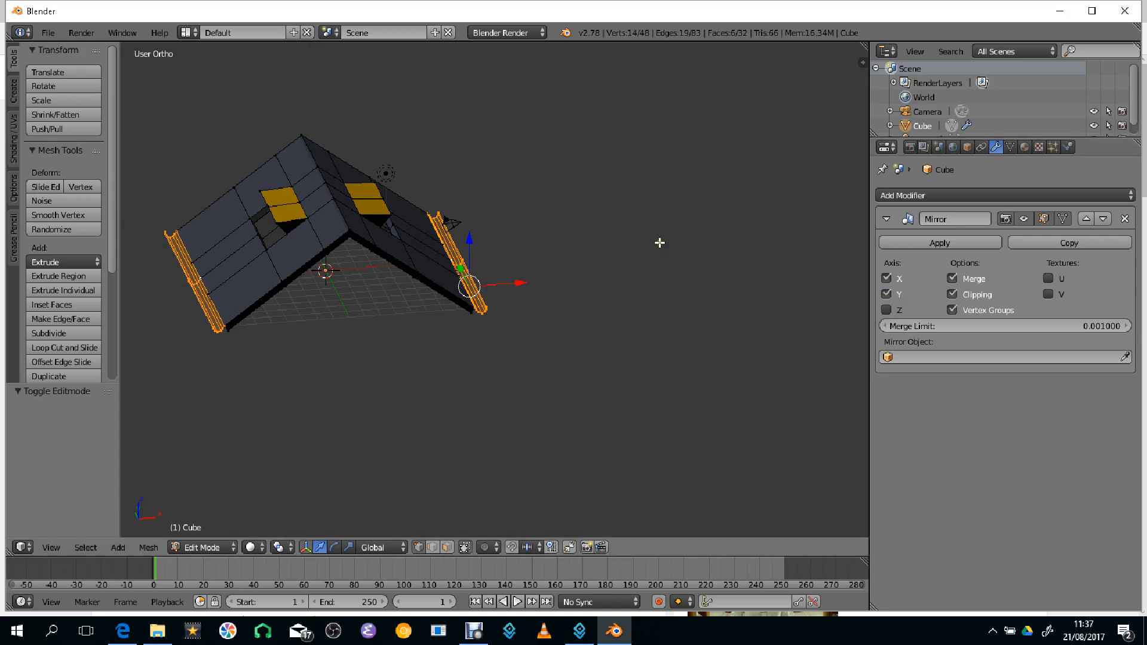
middle_drag(660, 242, 635, 287)
scroll(669, 222, up, 4)
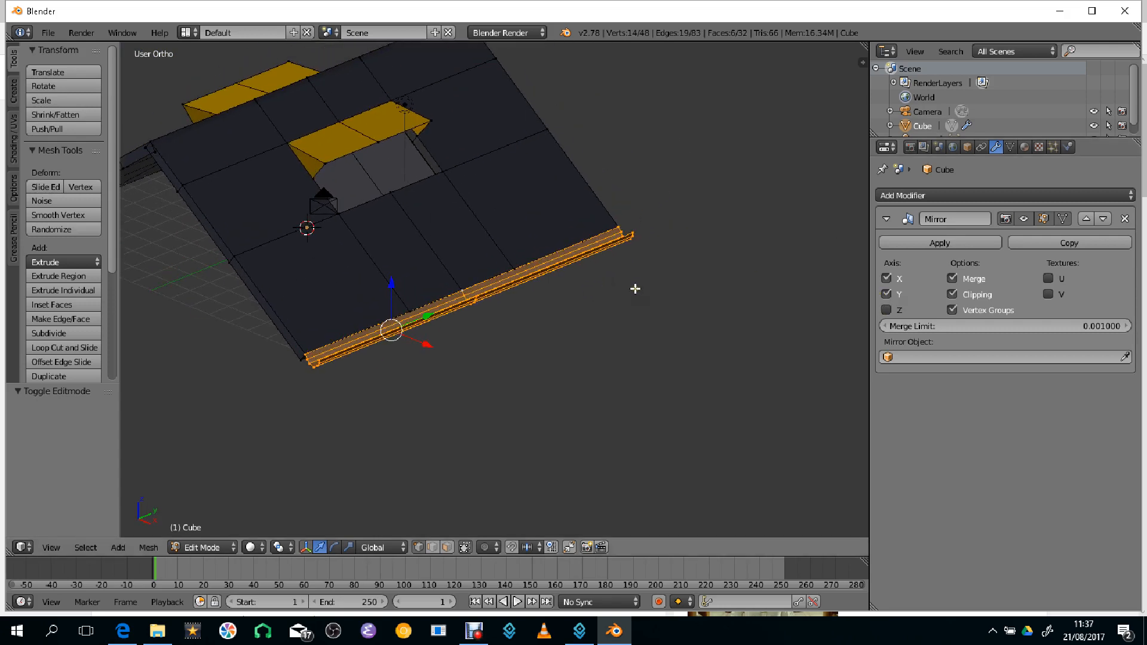
Step: Add a material slot to the roof object and create a new material in it named gouttiere
click(1025, 147)
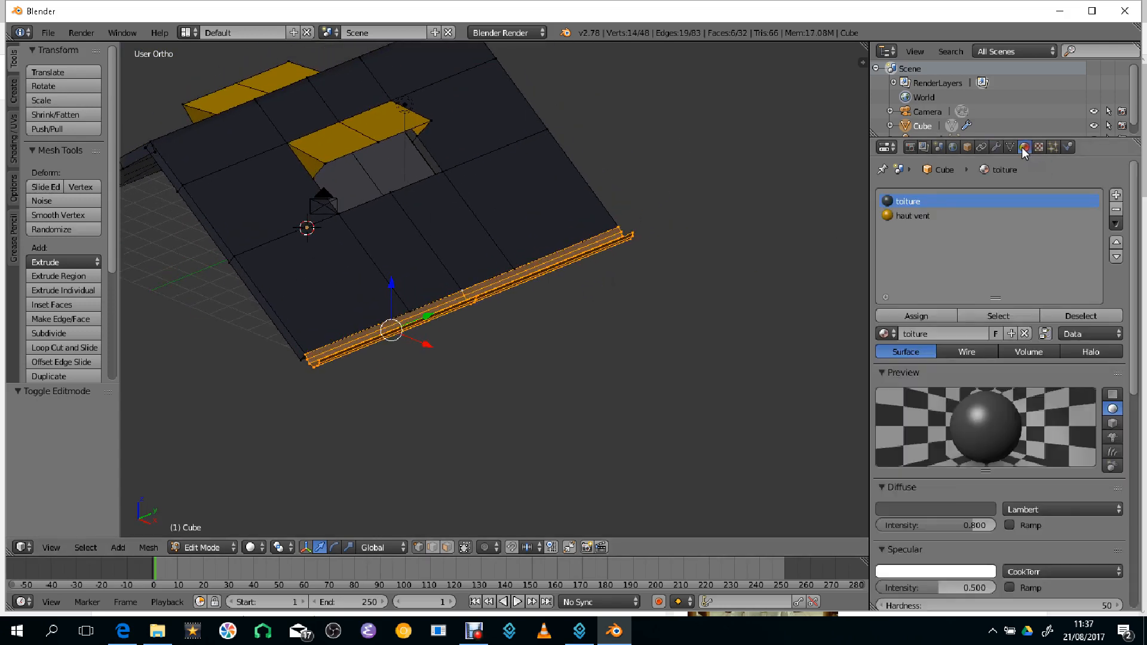
click(1115, 196)
click(932, 315)
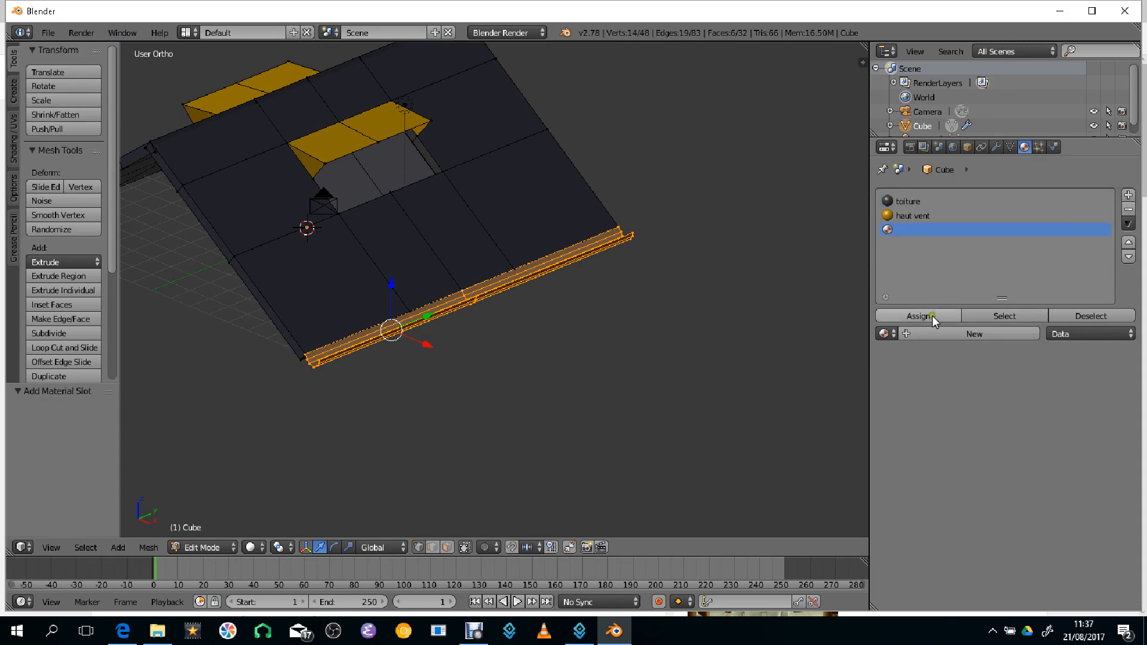
click(929, 331)
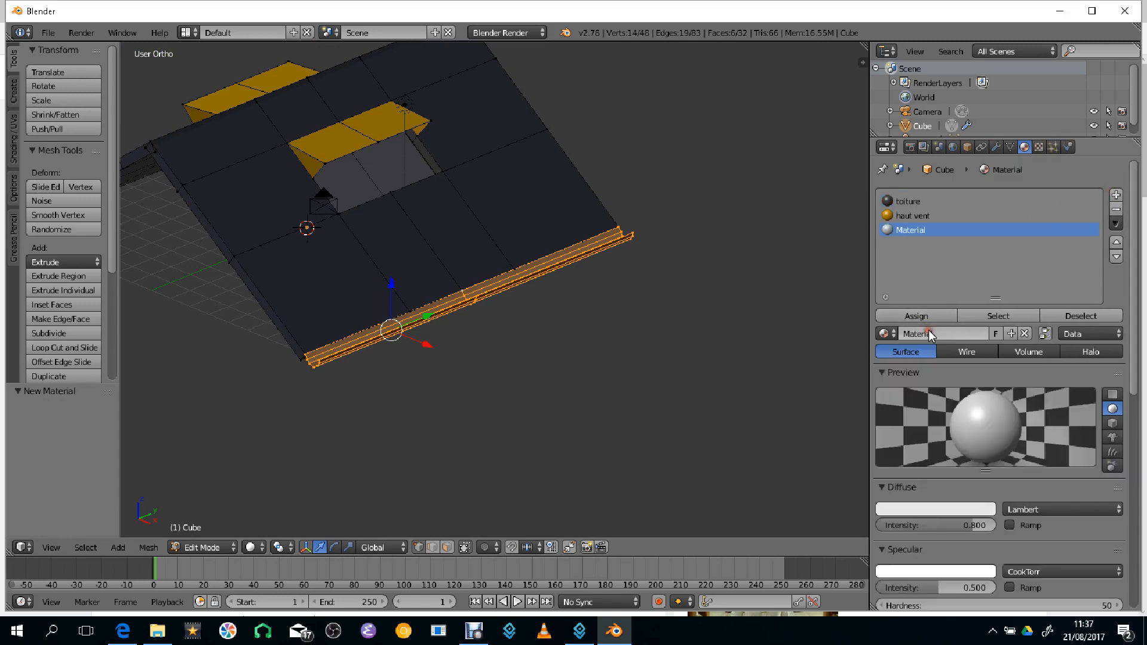
double_click(925, 231)
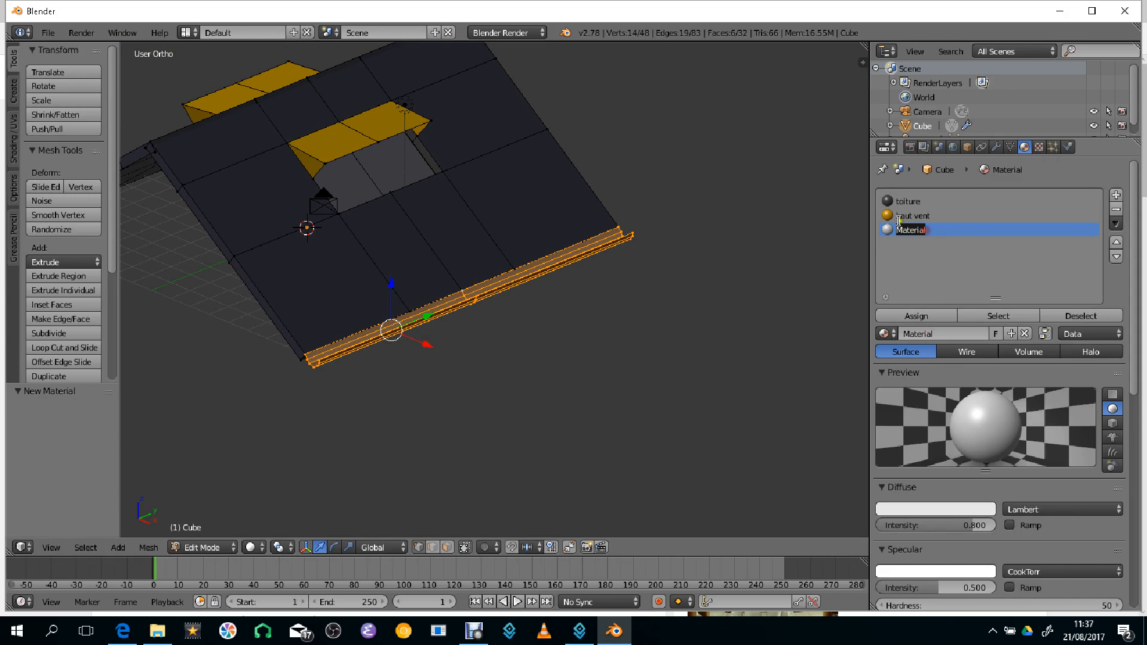
text(go)
key(Return)
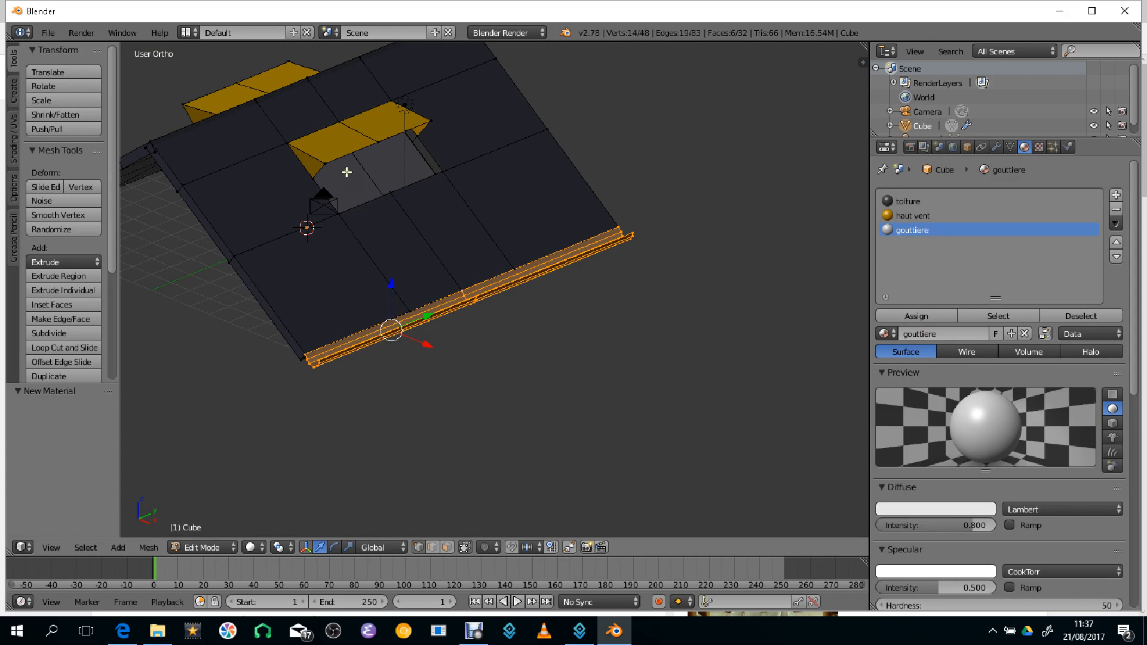
Step: Assign the gouttiere material to the selected gutter faces and check the mirrored roof in Object Mode
middle_drag(369, 235, 476, 364)
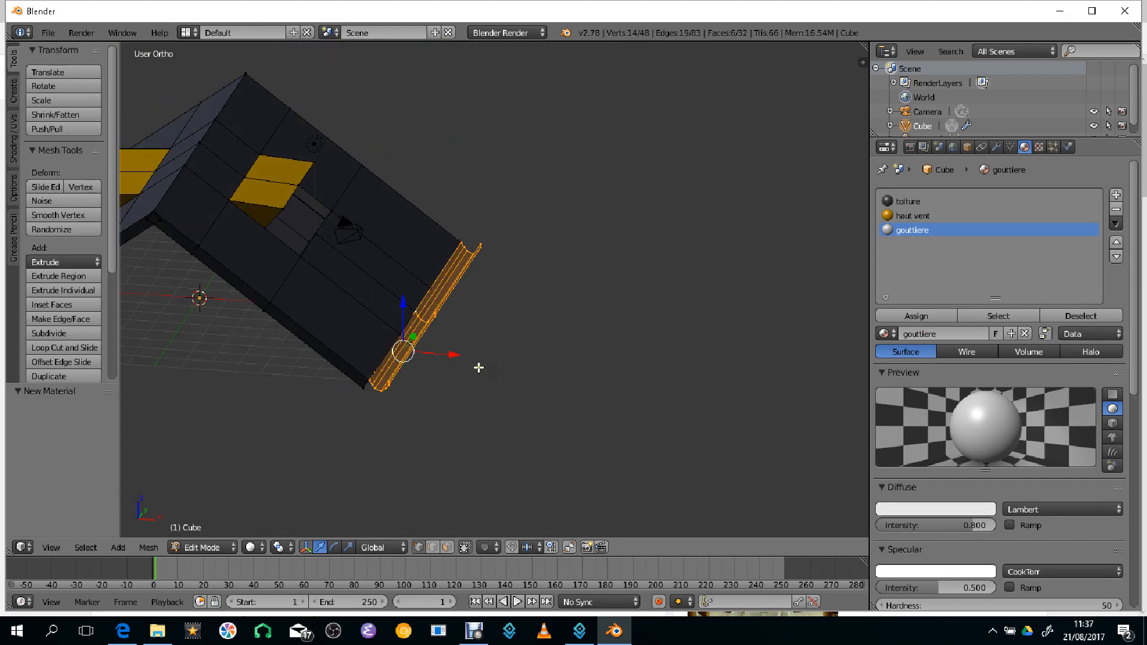
click(917, 316)
key(Tab)
middle_drag(590, 398, 309, 223)
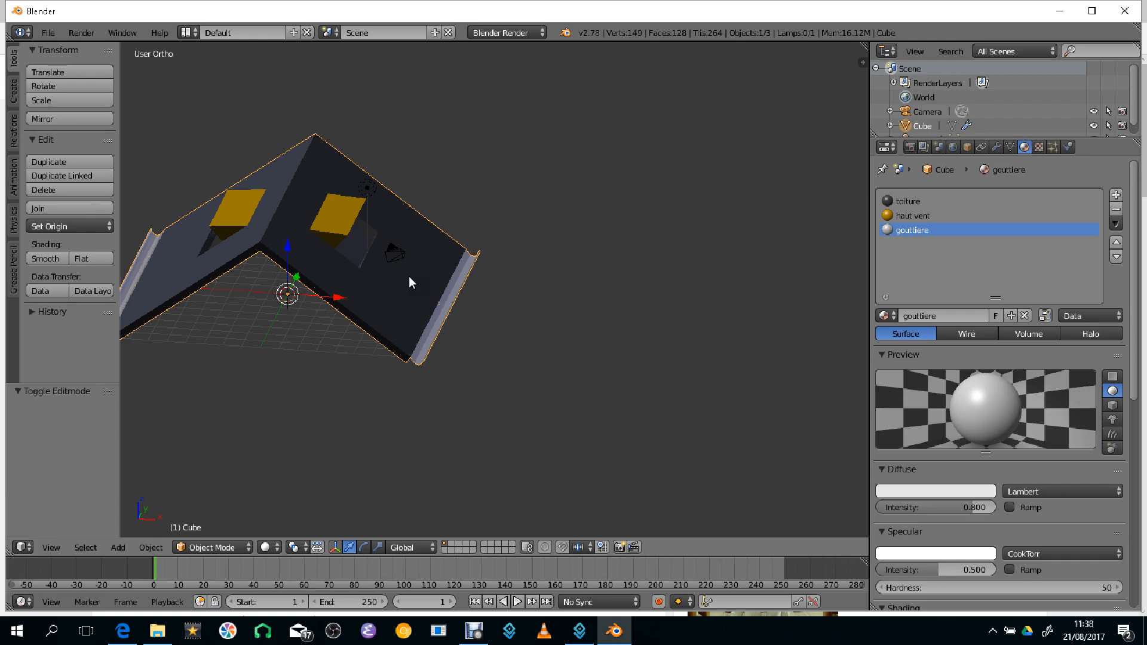
click(473, 630)
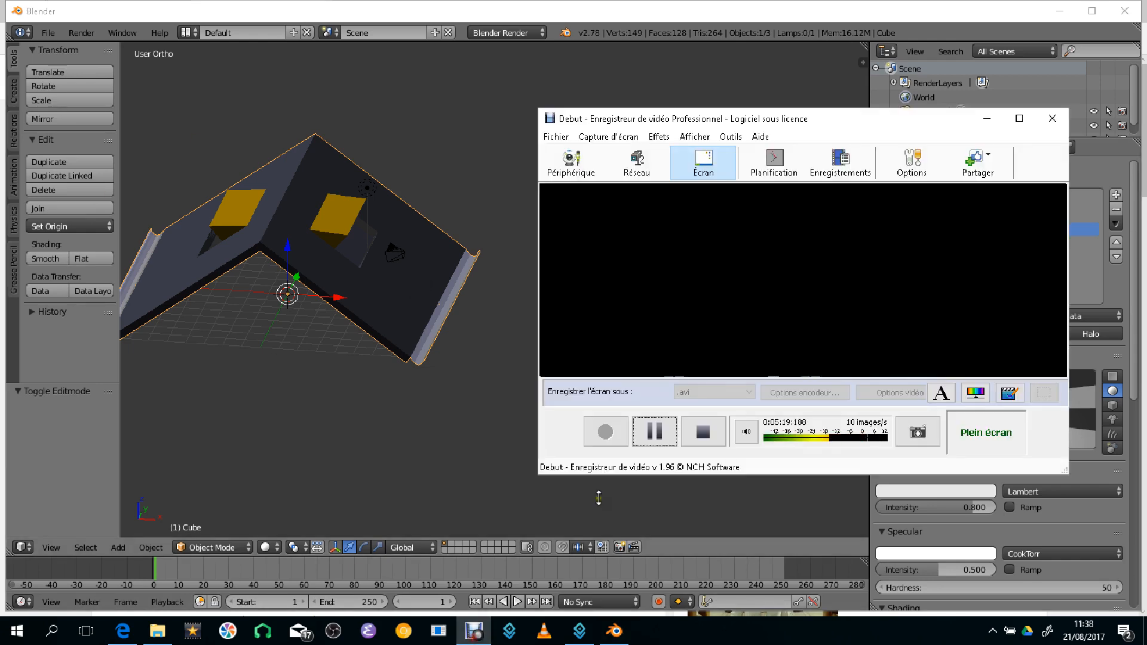